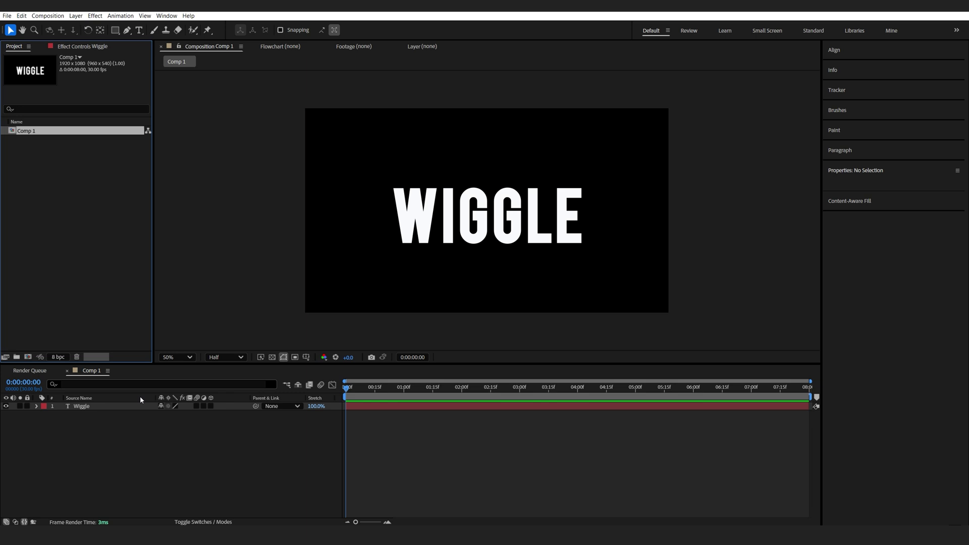
Add Animator 1 with Position and Rotation properties to the Wiggle text layer, viewing at 100%
click(91, 407)
click(37, 407)
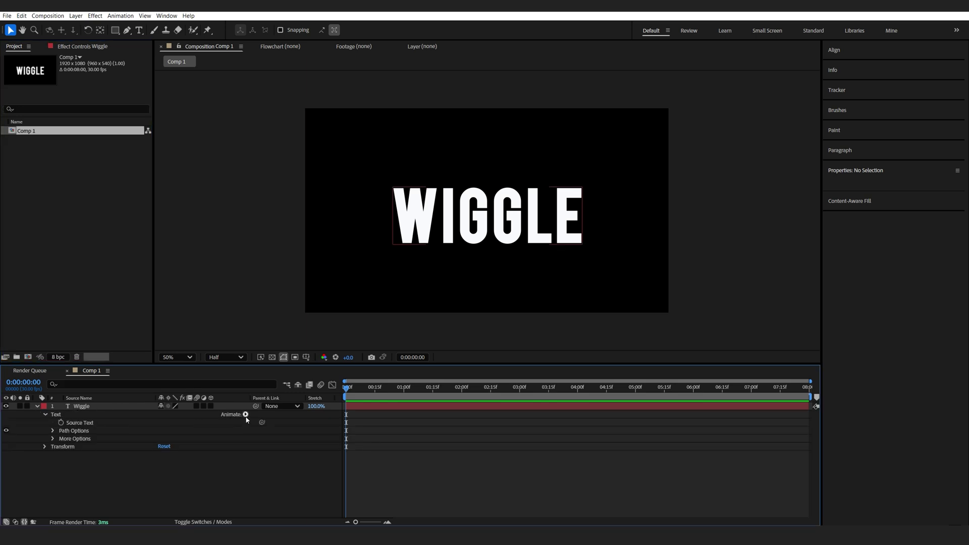
click(246, 415)
click(283, 268)
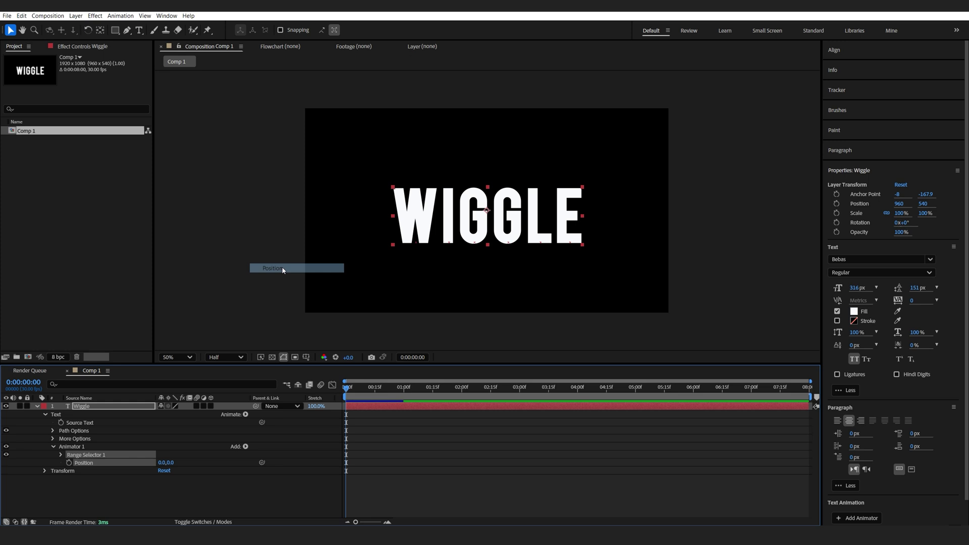
click(245, 447)
mouse_move(258, 450)
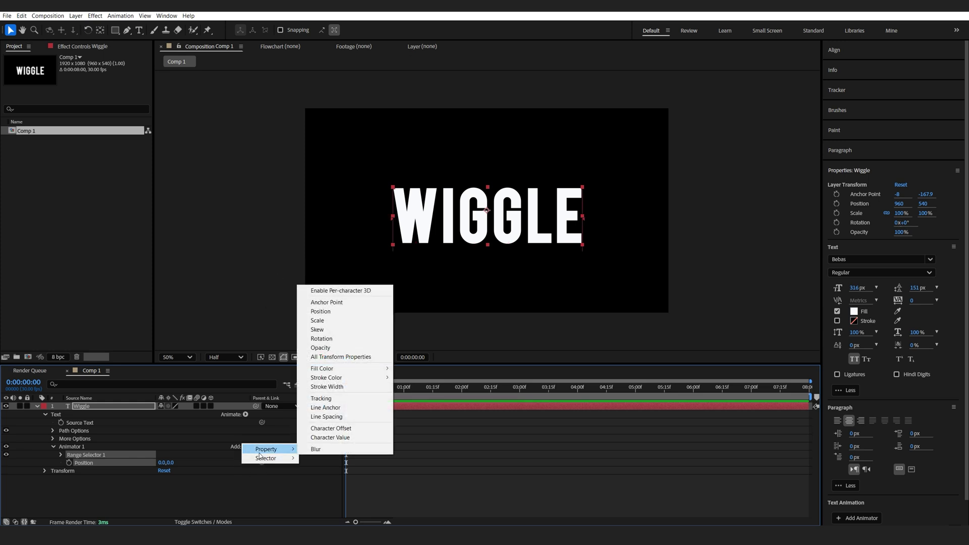
click(333, 342)
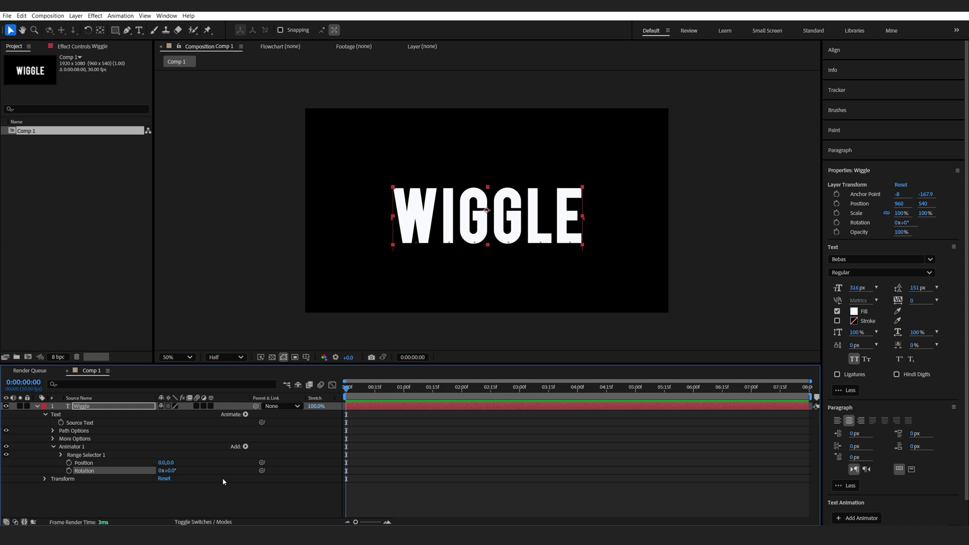
key(slash)
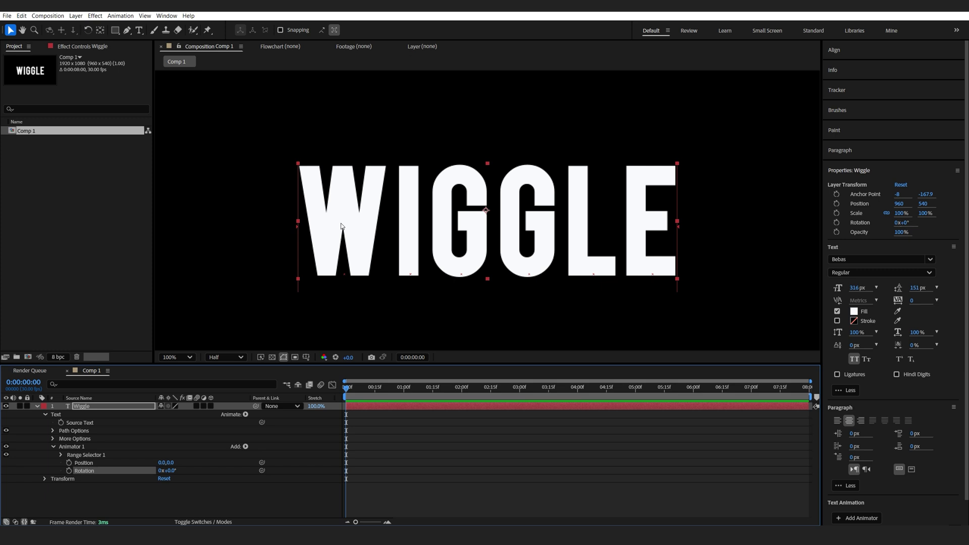
Set Grouping Alignment to 0.0, -40.0%, testing the letter pivot with a rotation that is undone
click(53, 438)
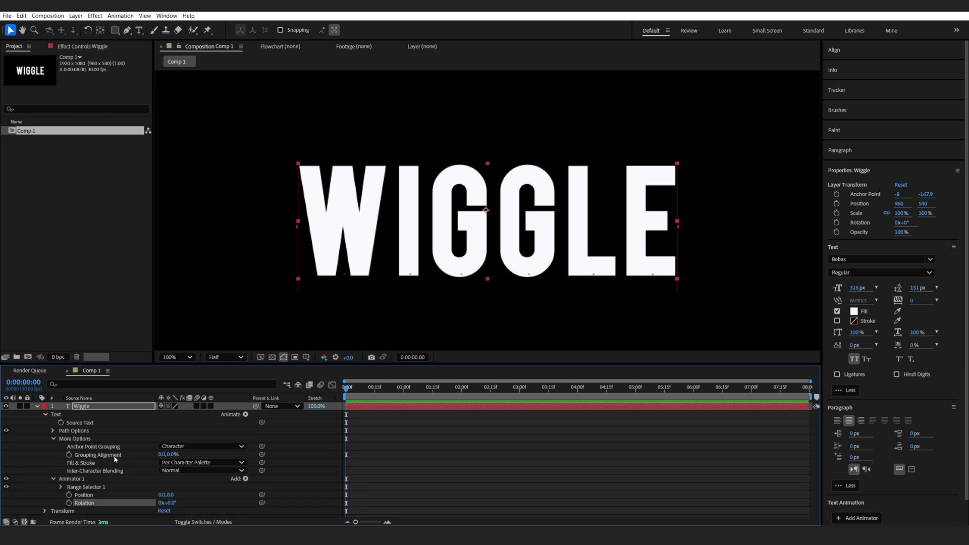
drag(173, 455, 157, 454)
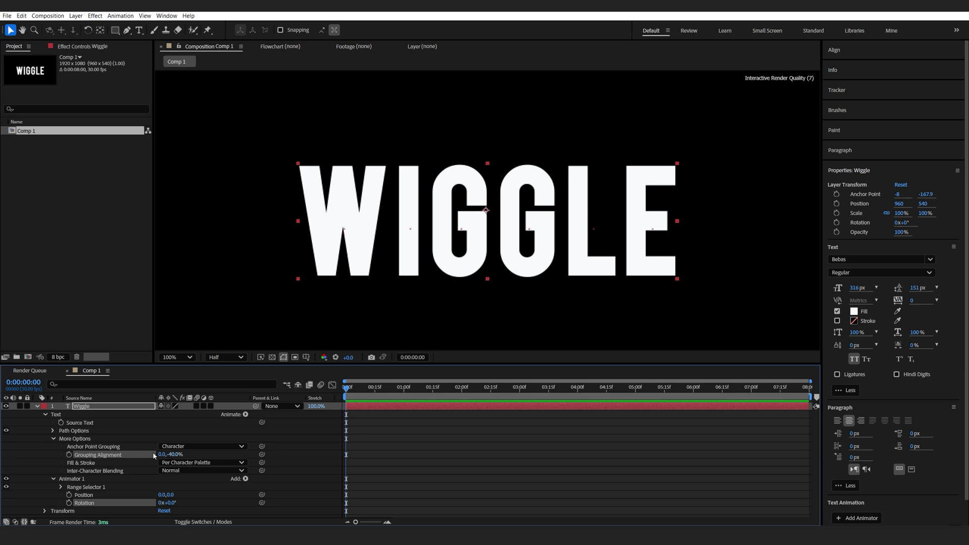
drag(154, 456, 154, 456)
drag(174, 505, 156, 505)
key(ctrl+z)
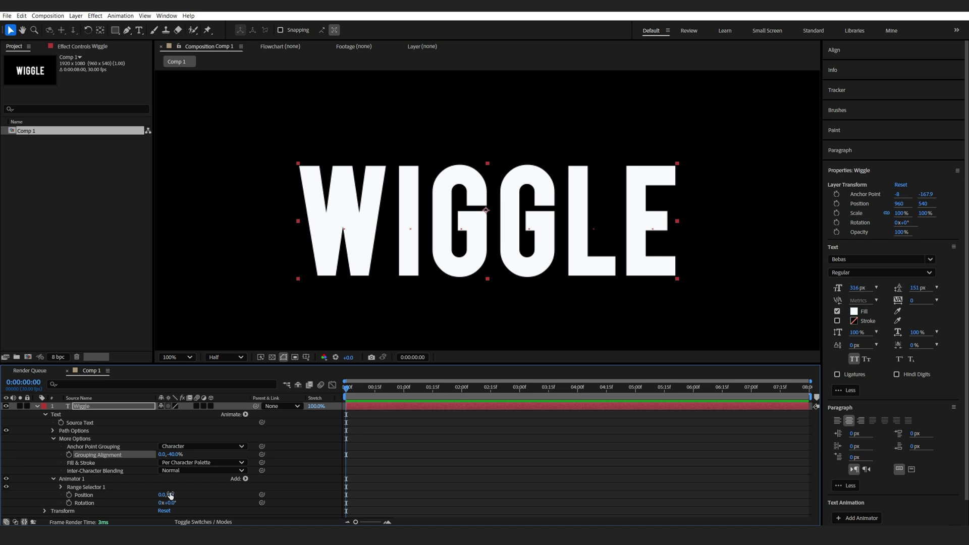
click(269, 480)
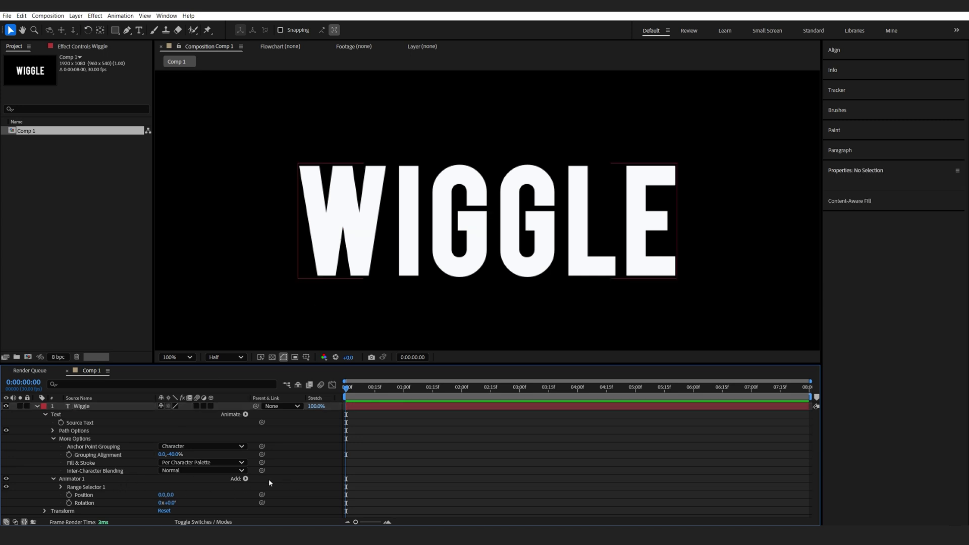
Enable per-character 3D on the text and set Extrusion Depth to 100
click(245, 479)
mouse_move(265, 481)
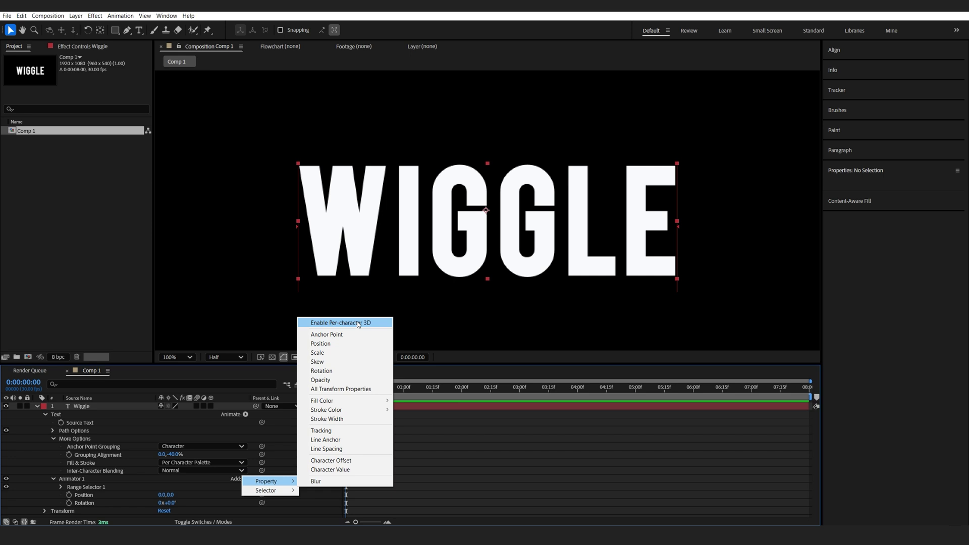
click(341, 322)
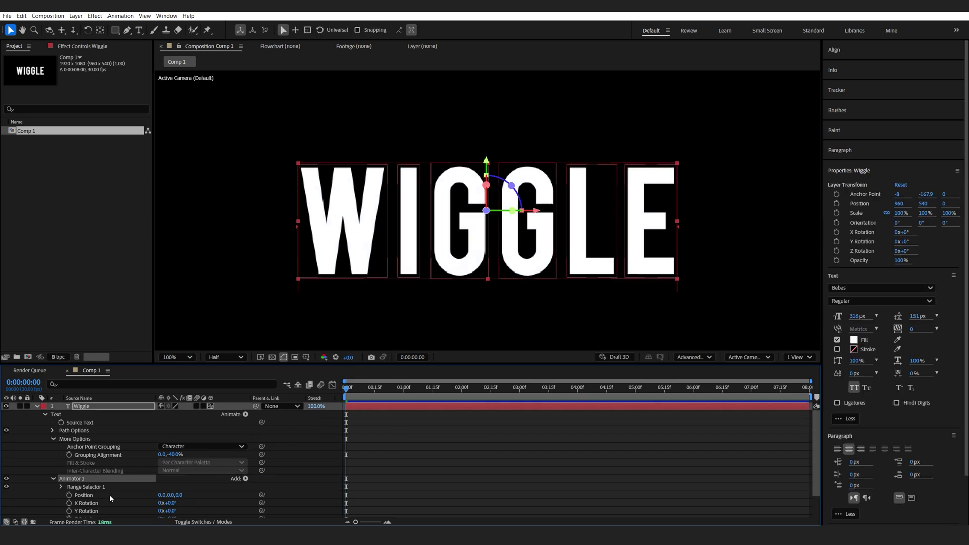
scroll(59, 509, down, 2)
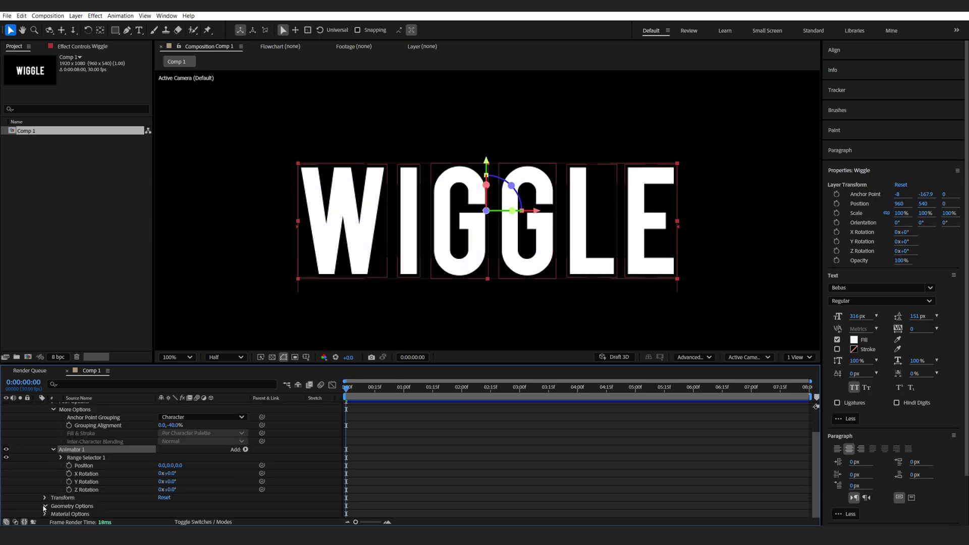
click(44, 507)
click(160, 505)
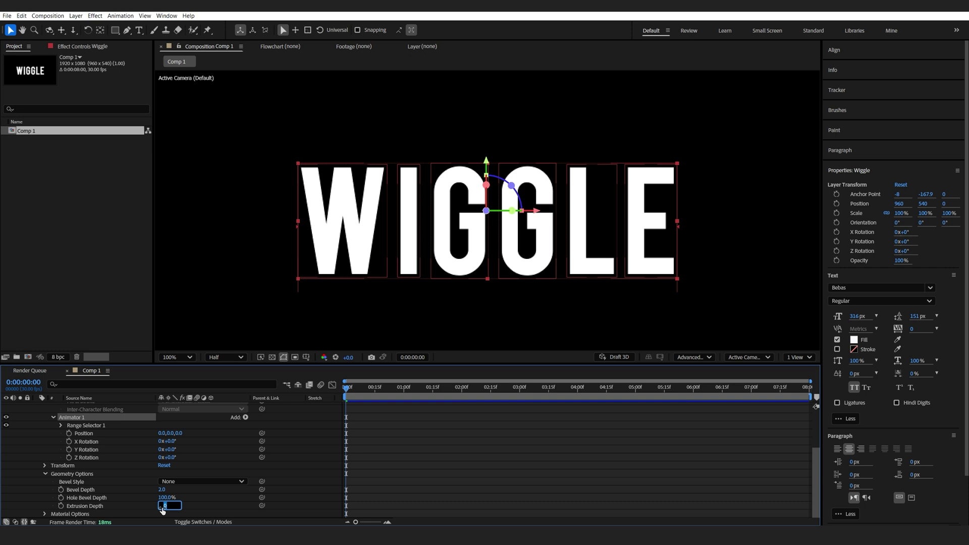
text(100)
key(Return)
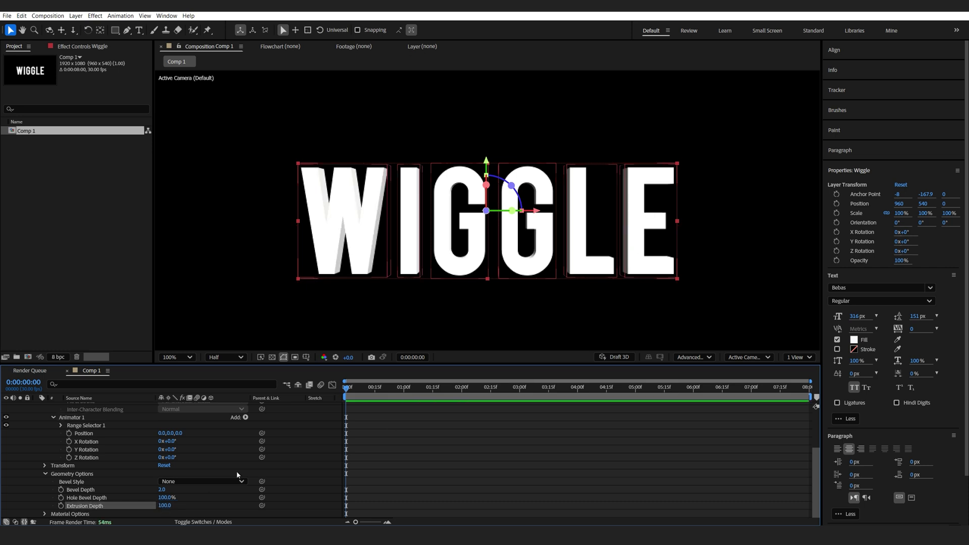
Give the letters a Convex bevel with Bevel Depth 4
click(184, 482)
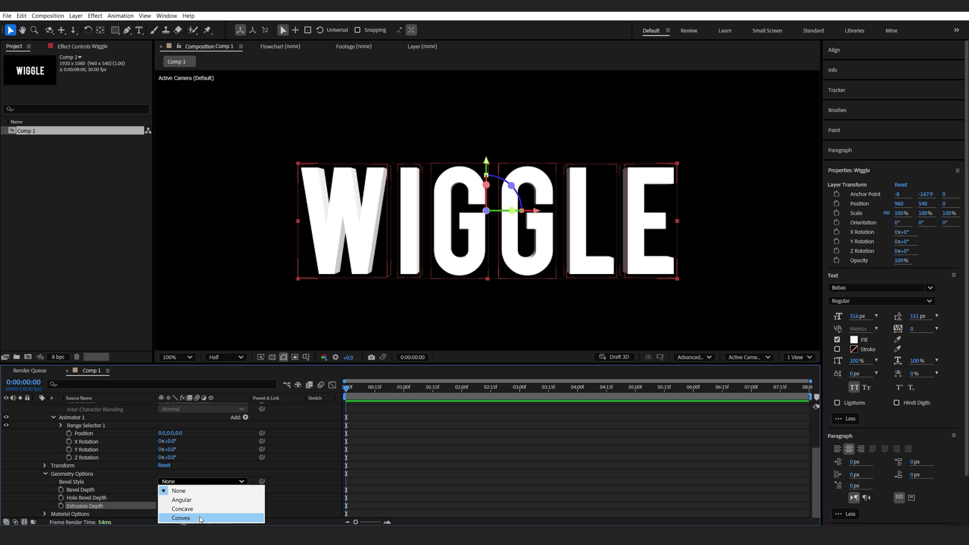
click(183, 516)
click(162, 490)
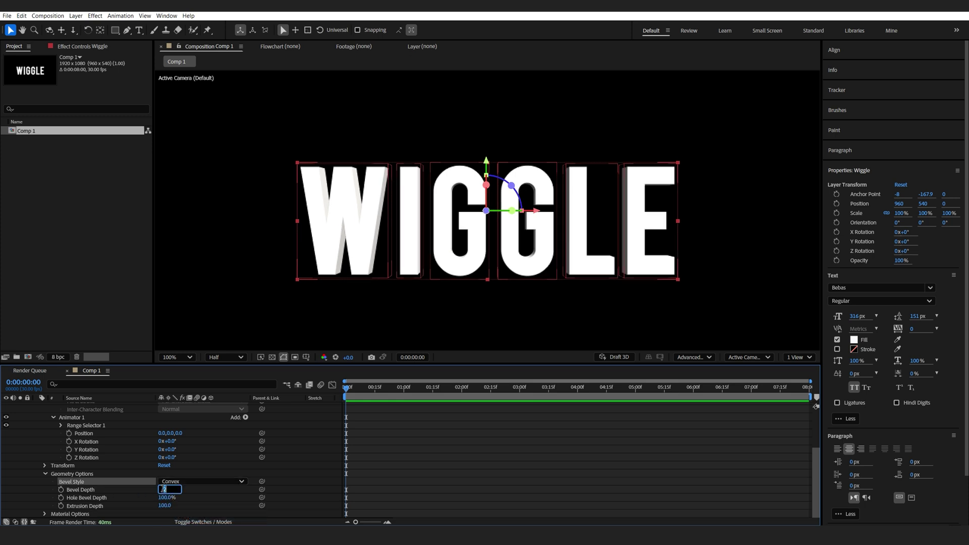
text(4)
key(Return)
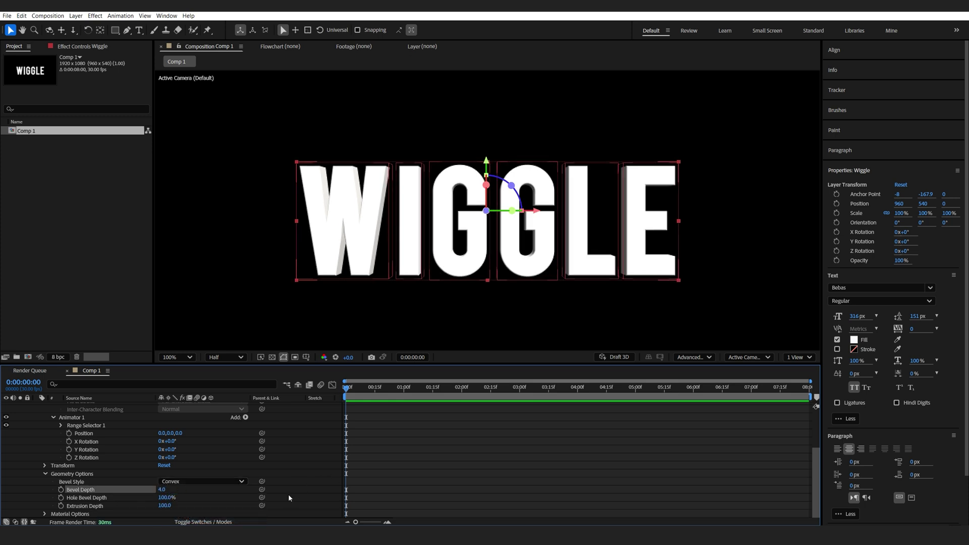
click(288, 498)
scroll(61, 438, up, 3)
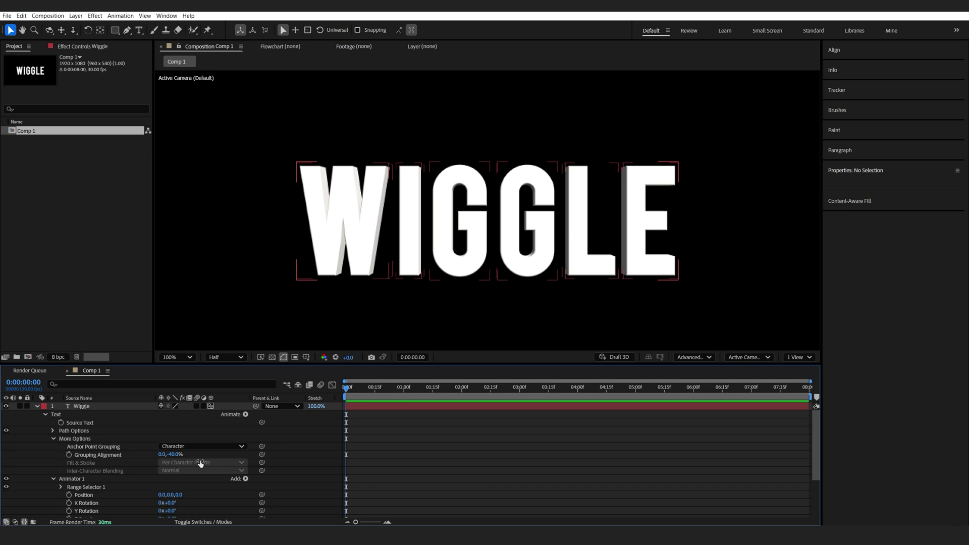
Add a Wiggly Selector with Position -15, 11, 21 and rotations 18°, 11°, 20°, then preview
scroll(200, 463, down, 1)
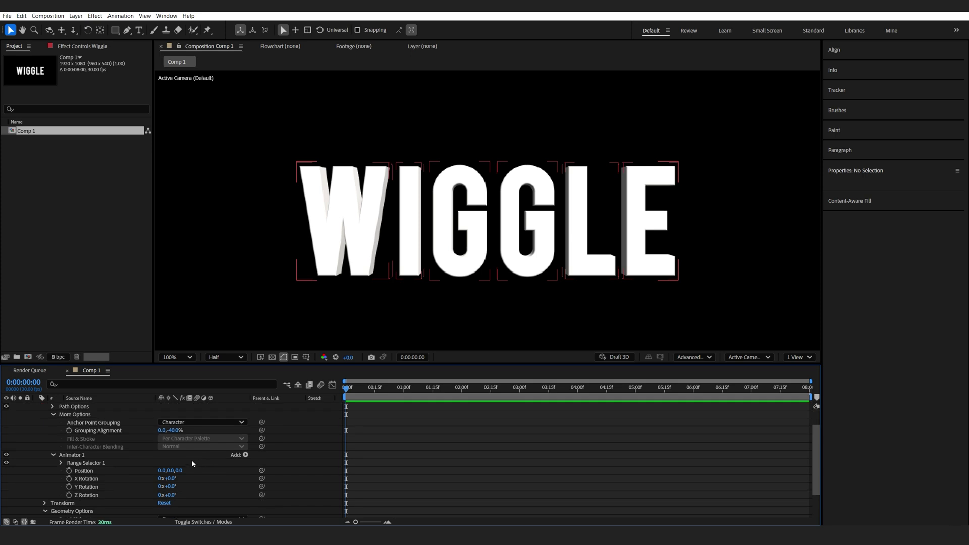
click(53, 414)
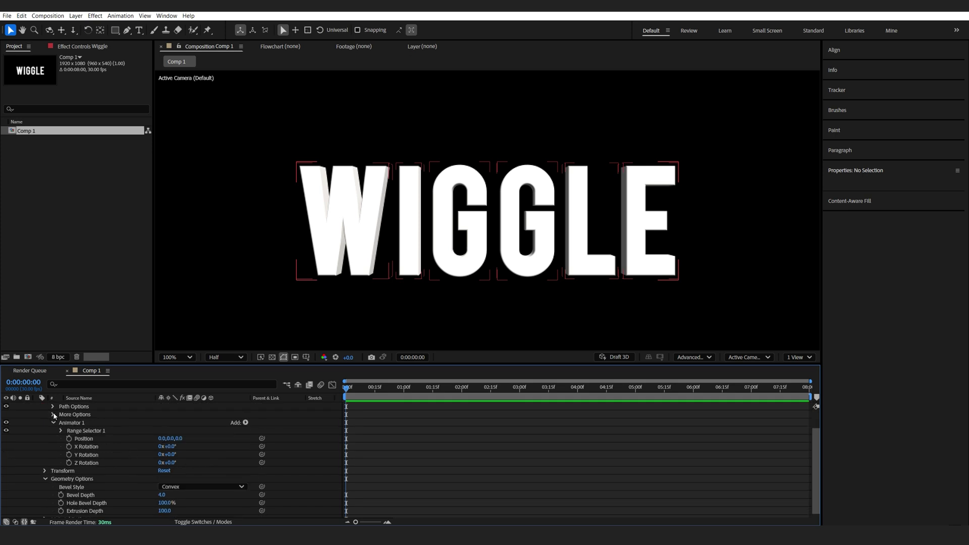
click(246, 423)
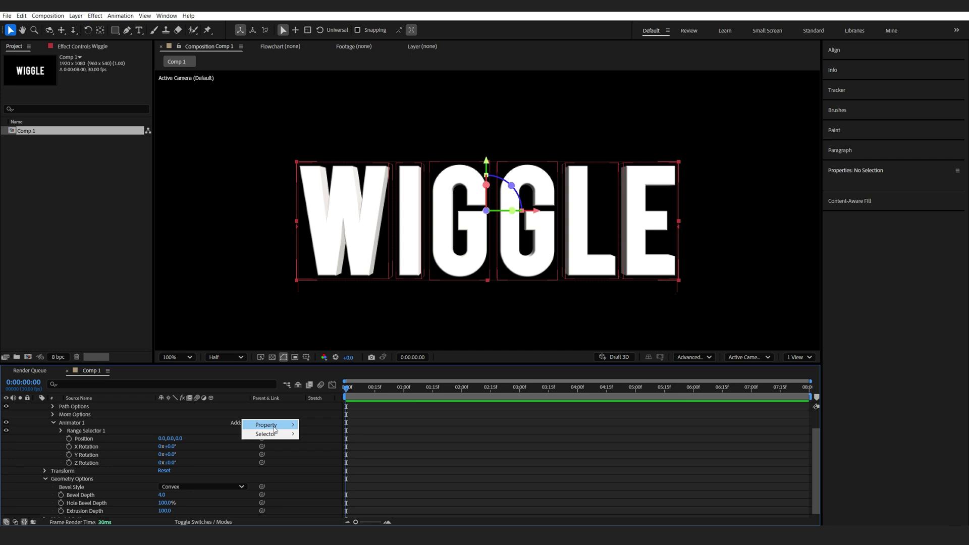
mouse_move(276, 436)
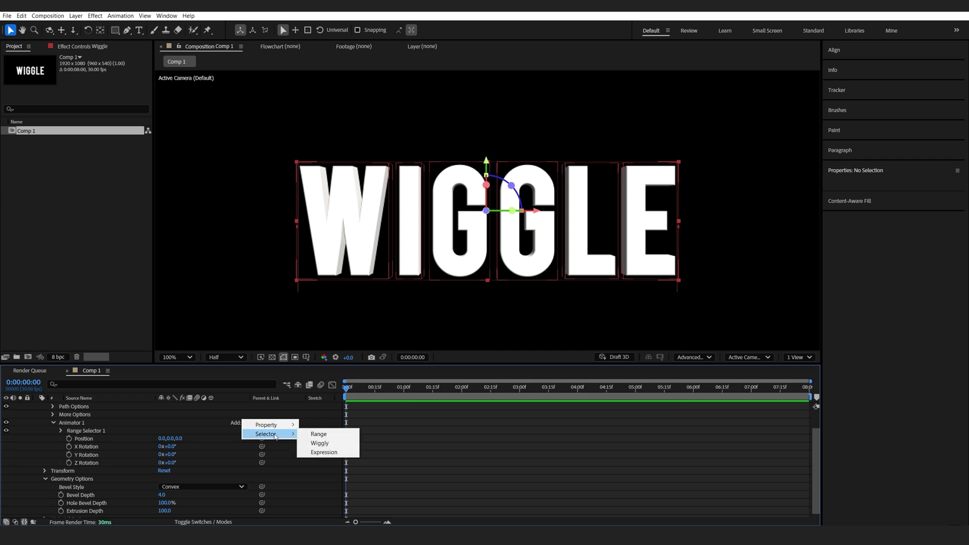
click(340, 444)
drag(172, 456, 197, 444)
key(comma)
key(comma)
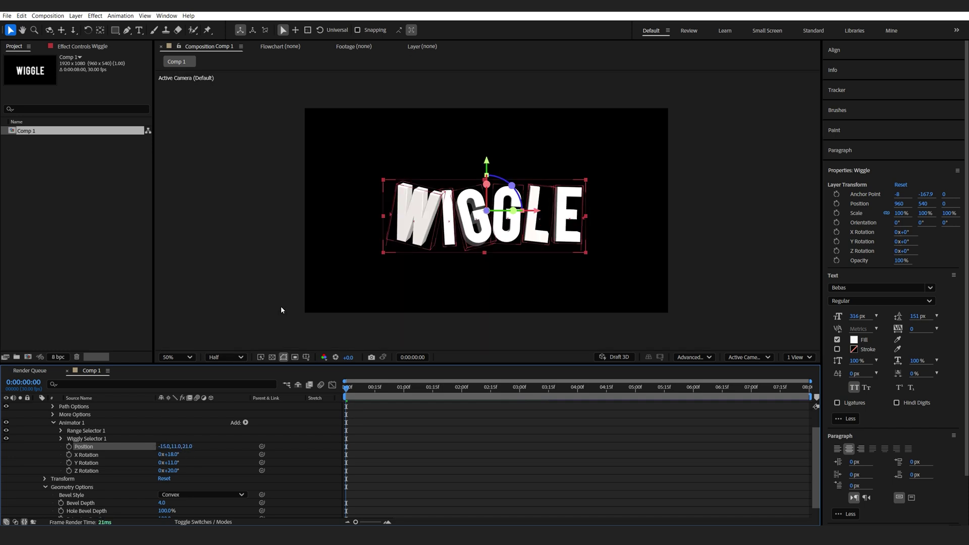
key(space)
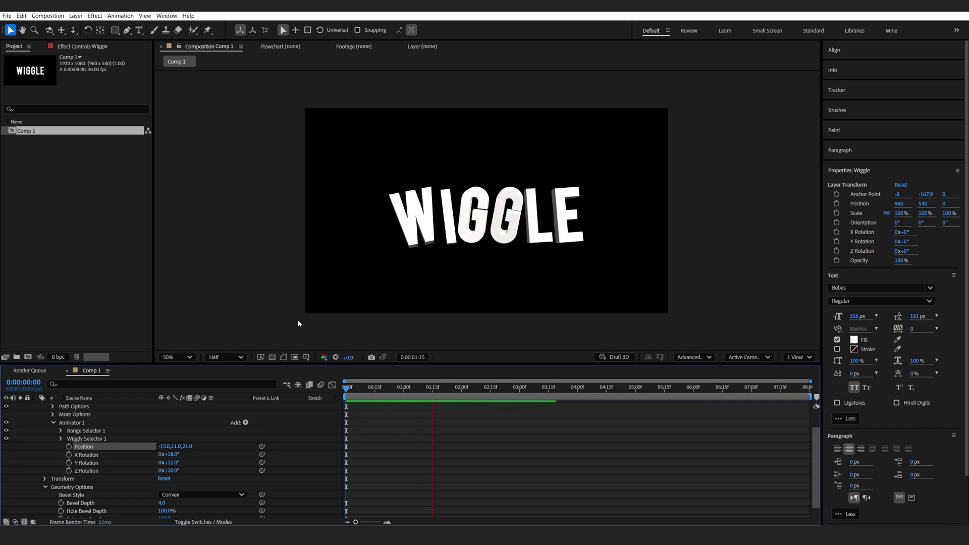
Set Wiggly Selector 1 to 0.5 wiggles per second and 25% correlation, then preview from the start
click(462, 390)
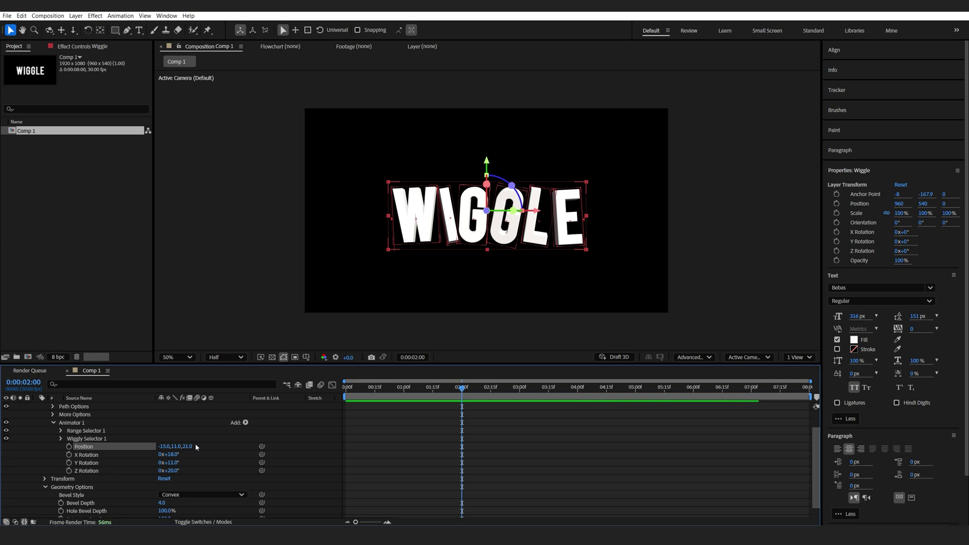
click(61, 439)
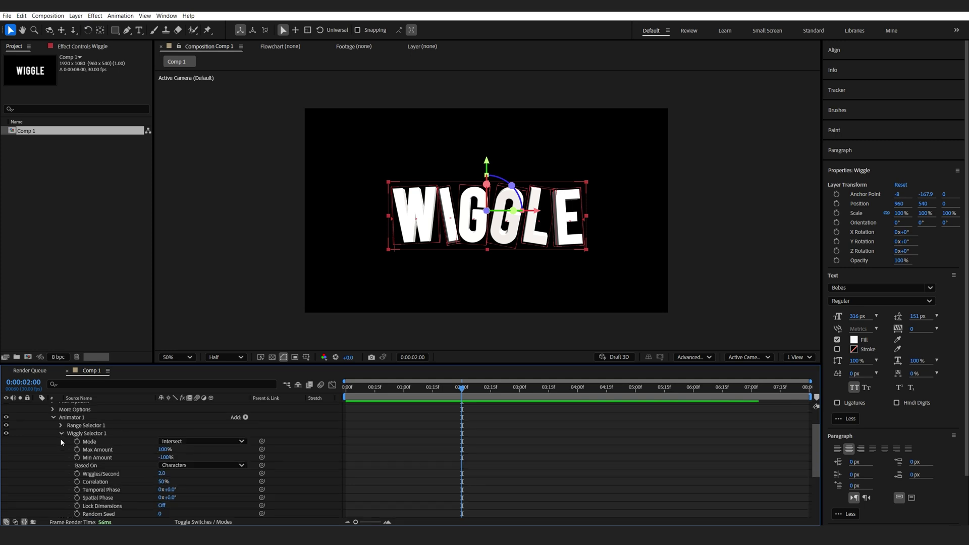
click(162, 474)
text(0.5)
key(Return)
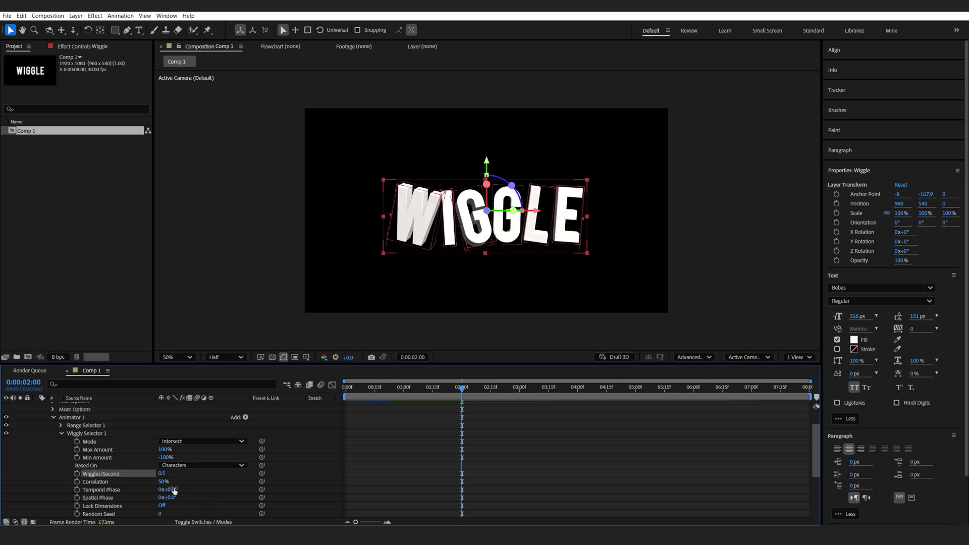
click(162, 483)
key(Return)
drag(429, 387, 342, 400)
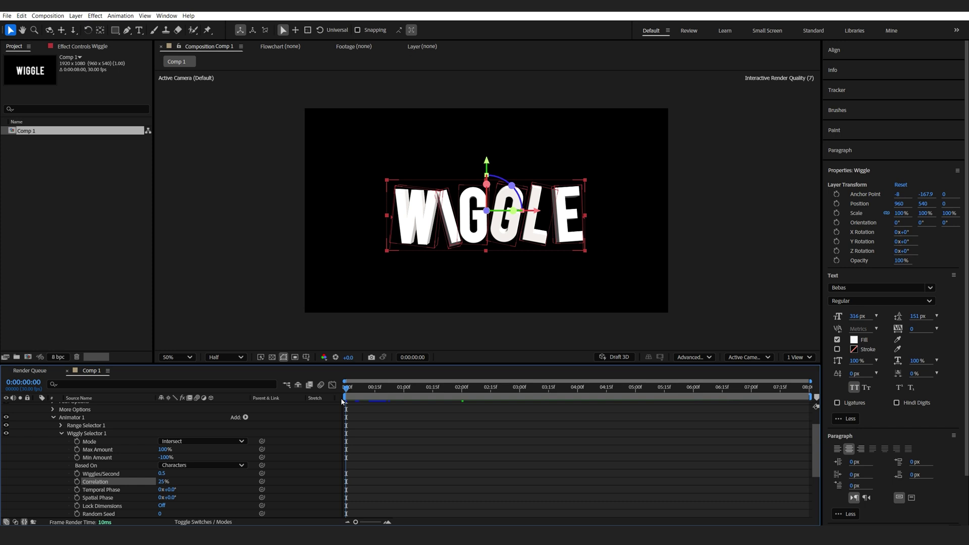
key(space)
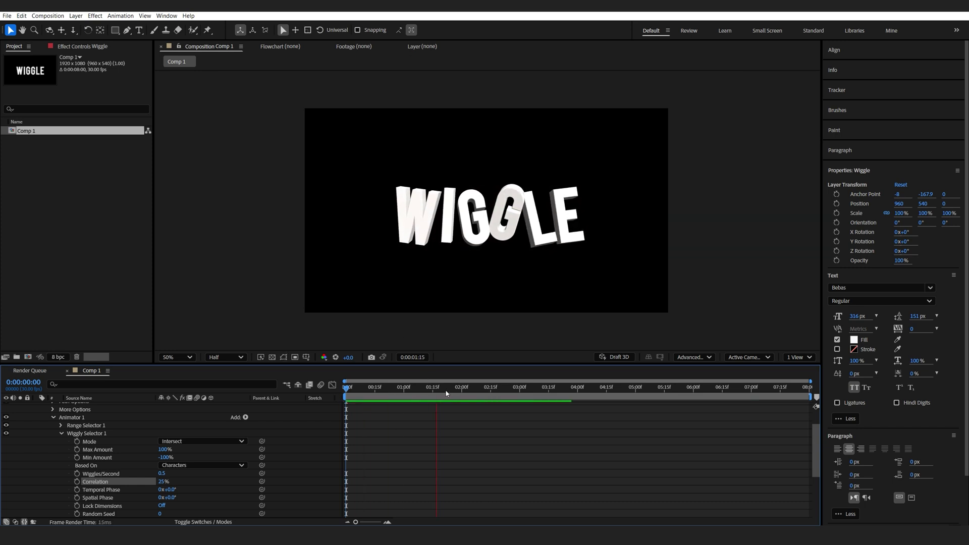
Try a stronger wiggle with Position Y 169 and Y Rotation 108°, previewing each change
key(space)
scroll(166, 478, down, 2)
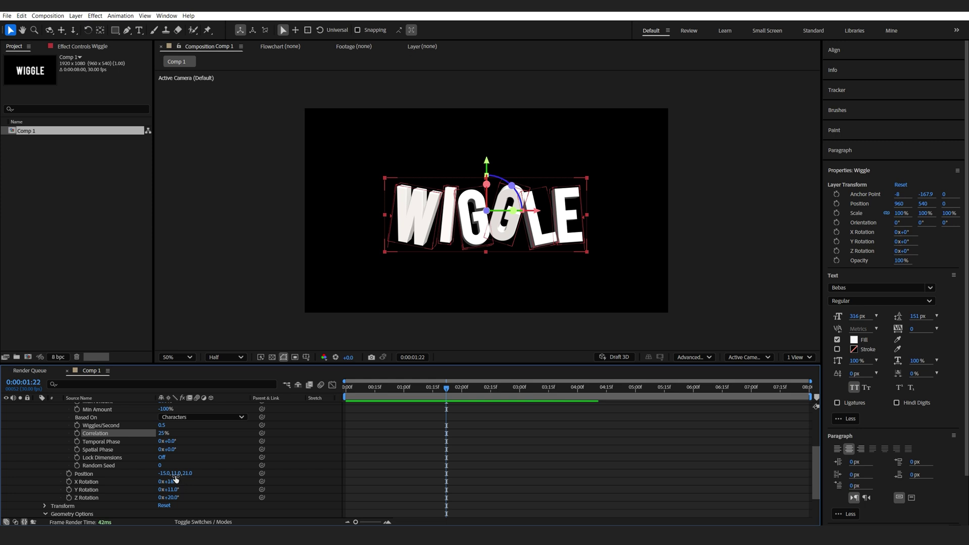
drag(175, 479, 367, 391)
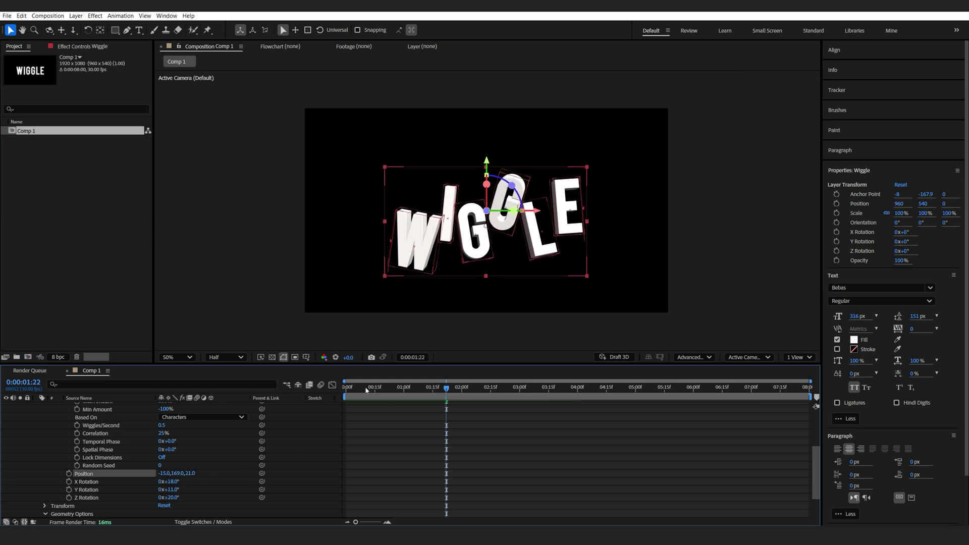
key(space)
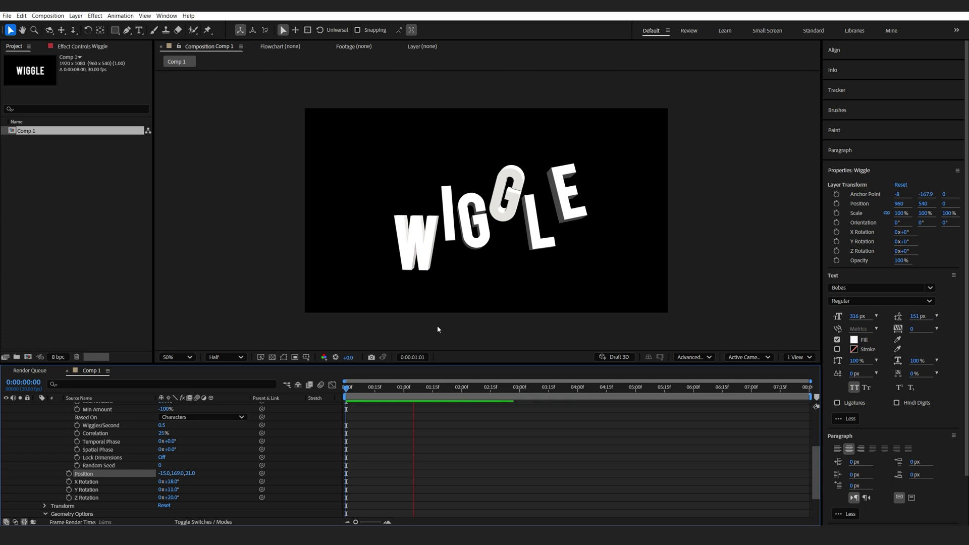
key(space)
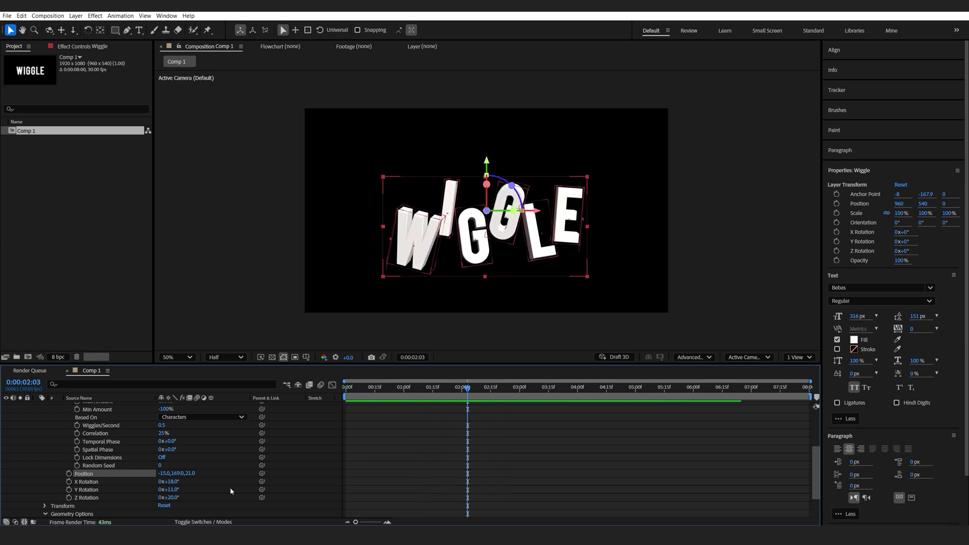
drag(176, 495, 365, 393)
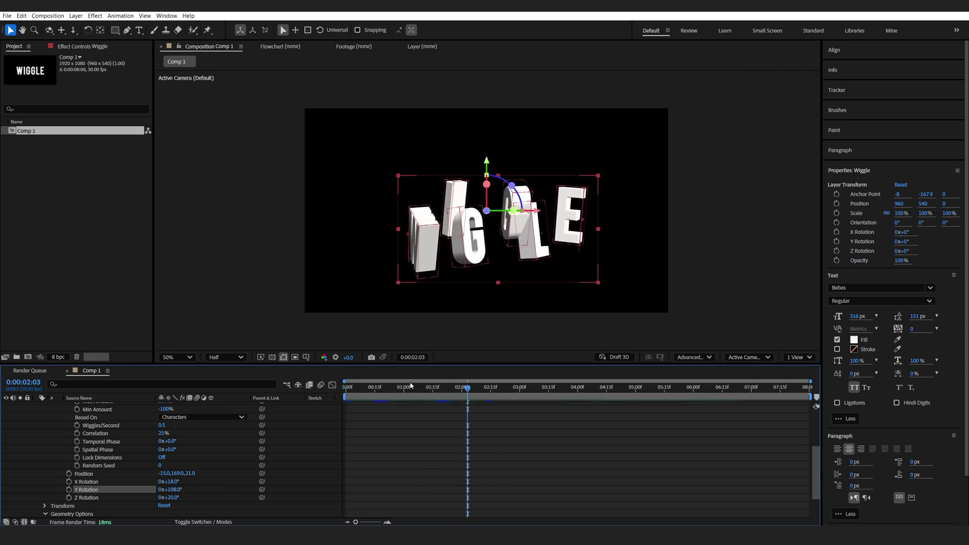
click(353, 390)
key(space)
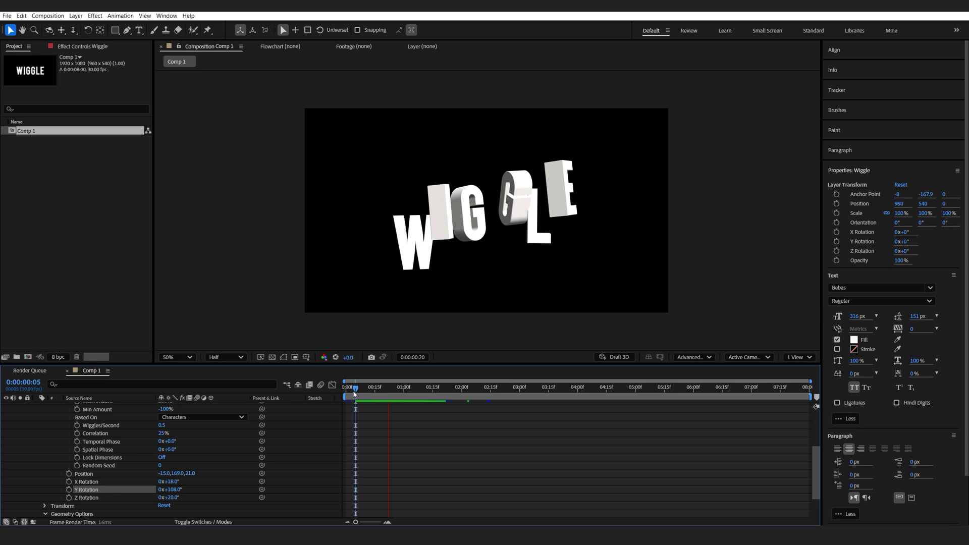
key(space)
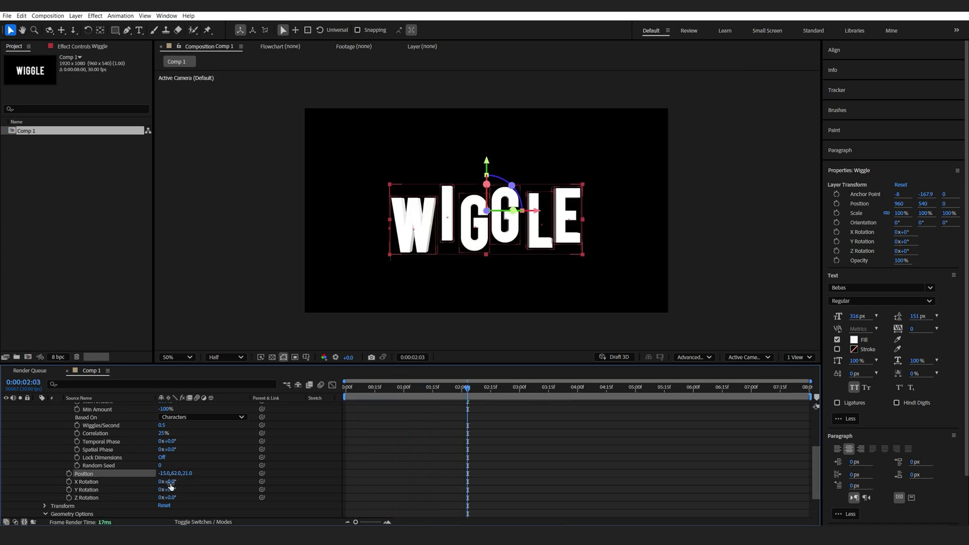
Dial the wiggle back to rotations 2°, 10°, 3° and Position -10, 51, 21, then preview
click(170, 490)
text(10)
key(Return)
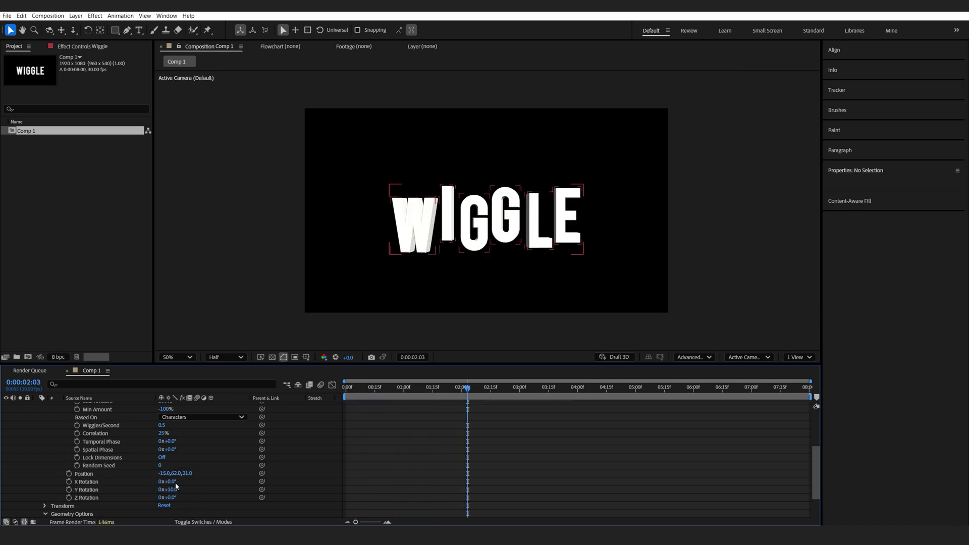
click(171, 482)
text(2)
click(172, 498)
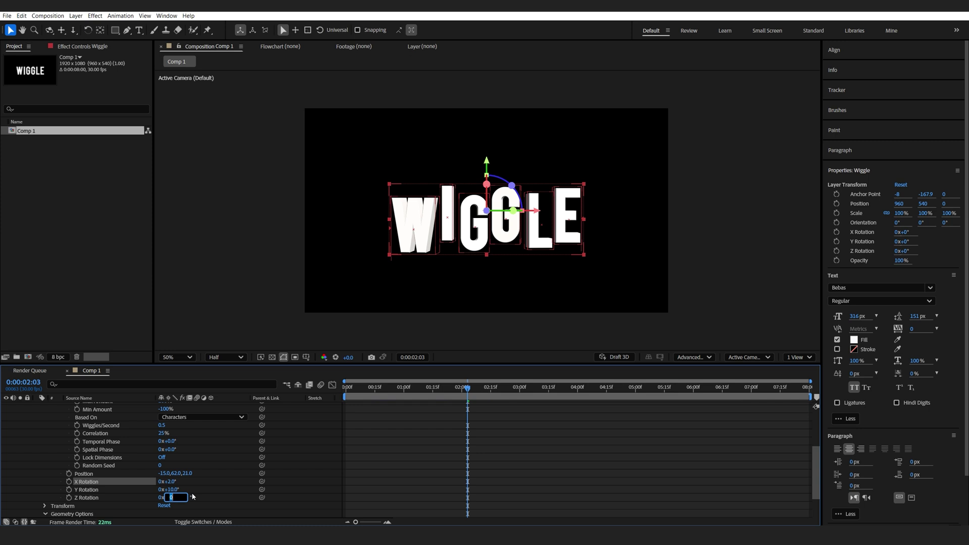
text(3)
key(Return)
drag(176, 474, 167, 474)
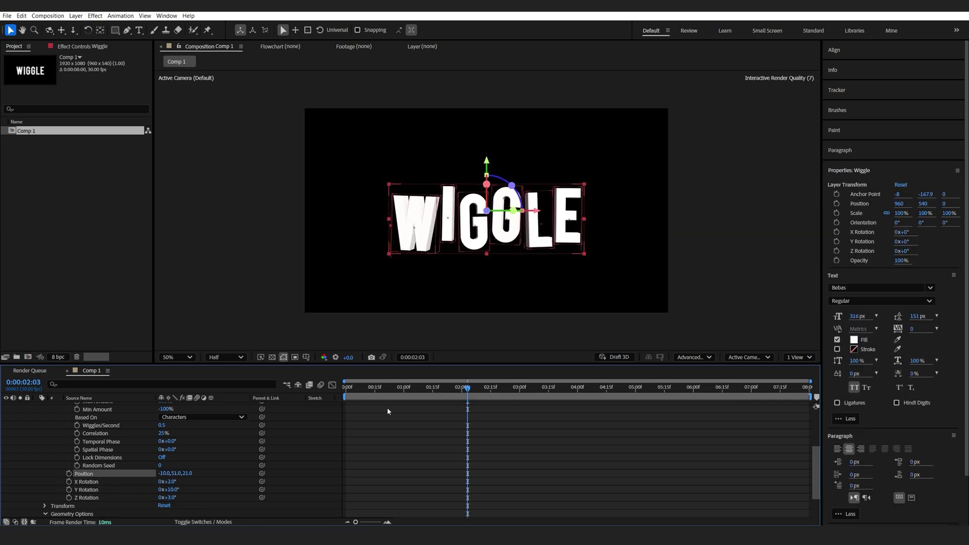
drag(384, 389, 286, 389)
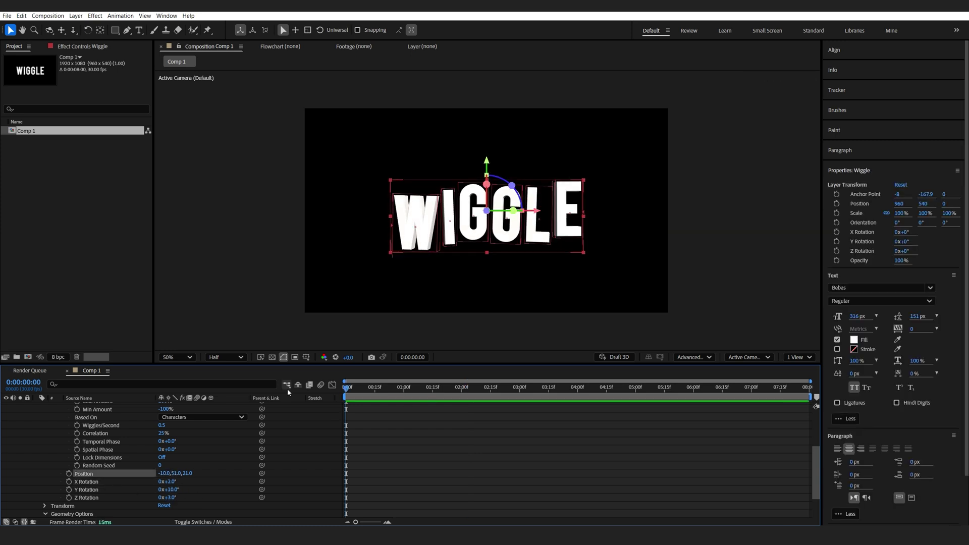
key(space)
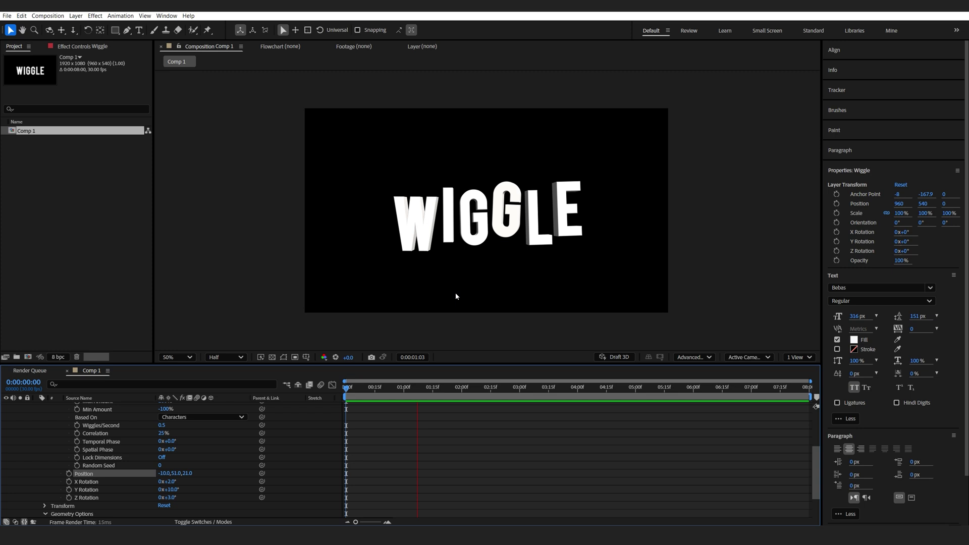
Add Camera 1 to the composition with default settings
click(497, 389)
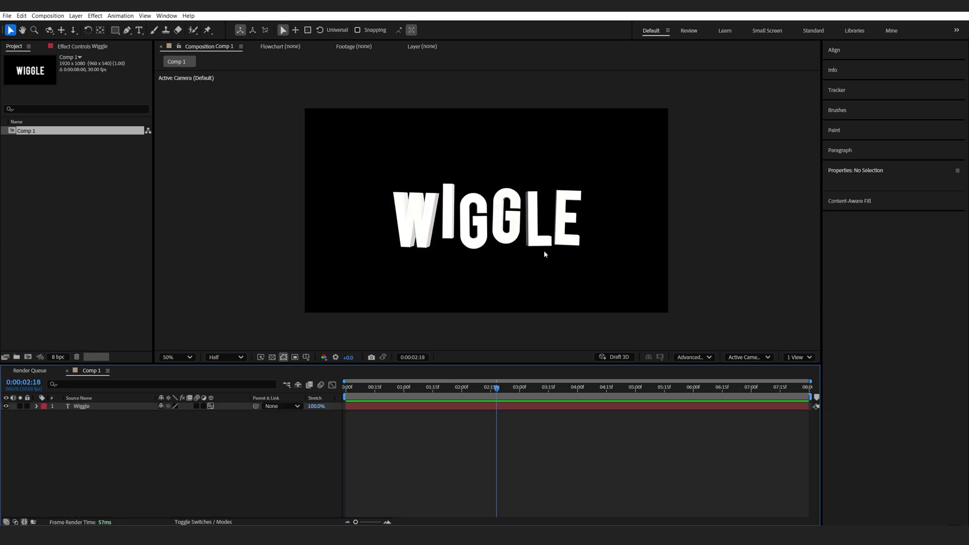
right_click(235, 434)
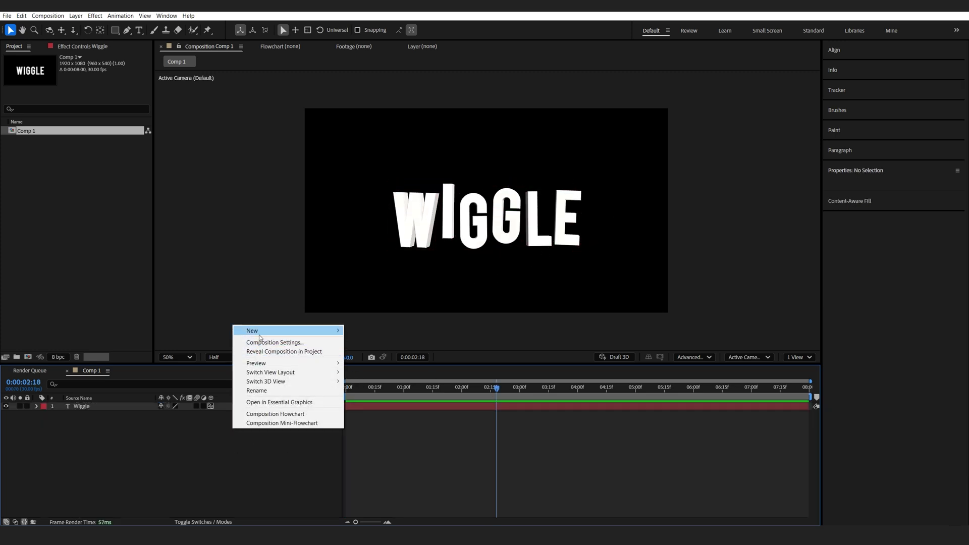
mouse_move(259, 335)
click(402, 370)
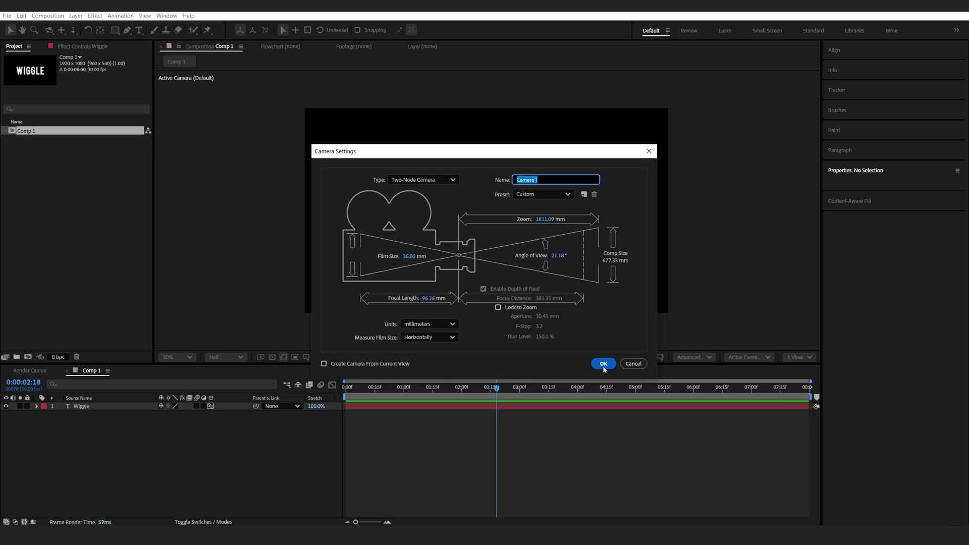
click(603, 364)
Add an Environment light that casts shadows at 60% darkness
right_click(255, 460)
mouse_move(337, 369)
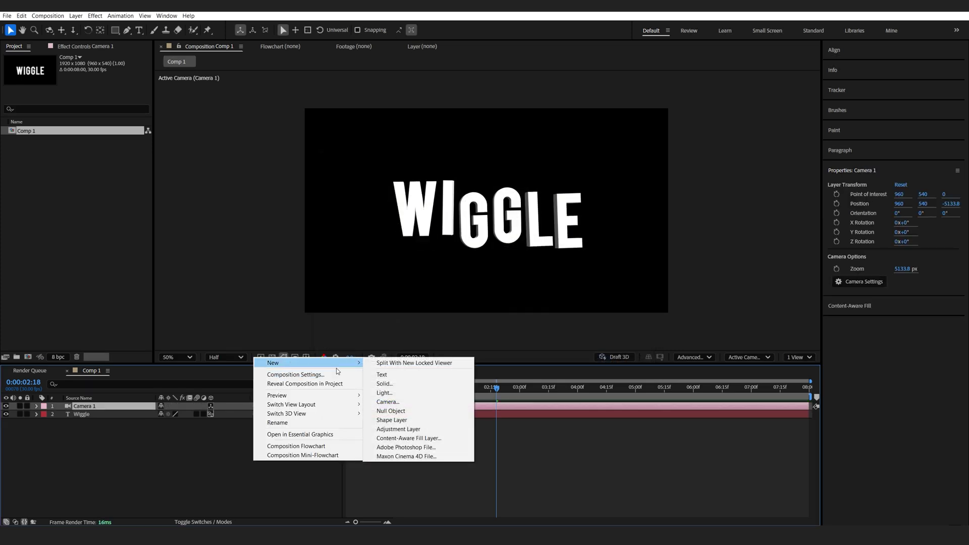
click(385, 392)
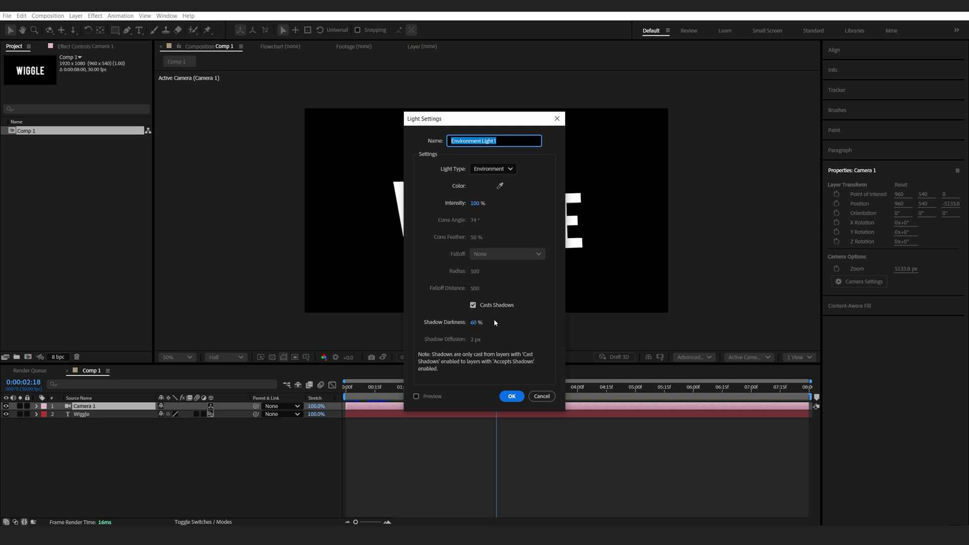
click(511, 397)
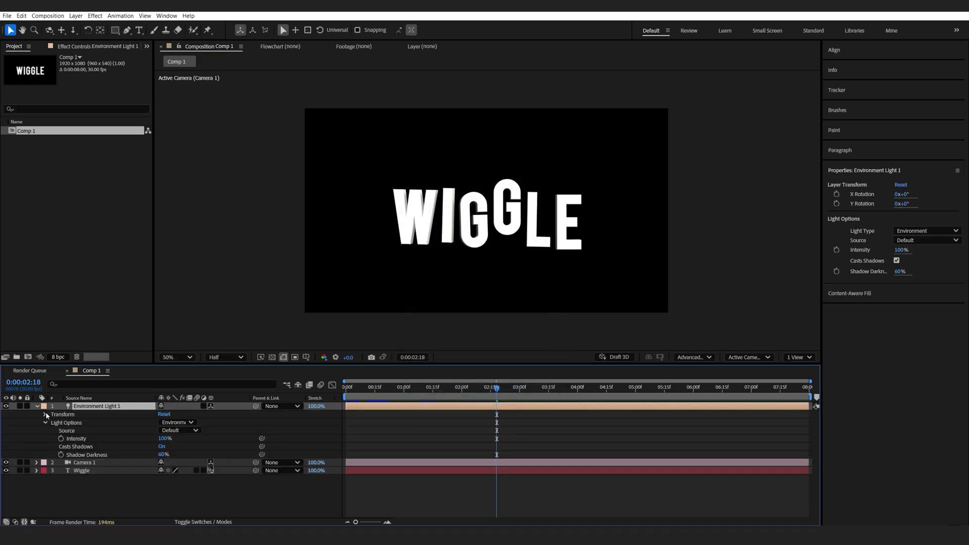
Create a dark teal (104358) solid named BG and move it to the bottom of the stack
click(38, 407)
click(139, 468)
right_click(156, 349)
mouse_move(212, 352)
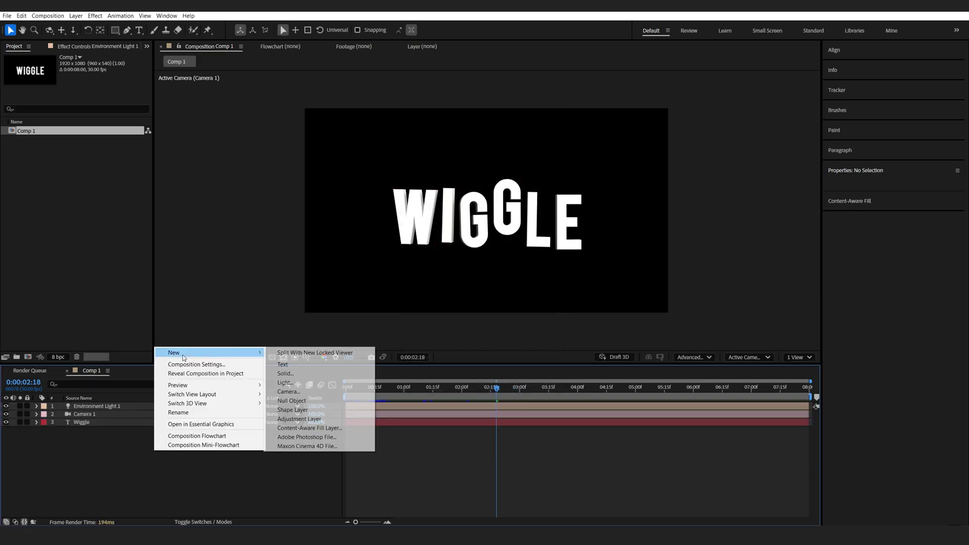
click(295, 373)
text(BG)
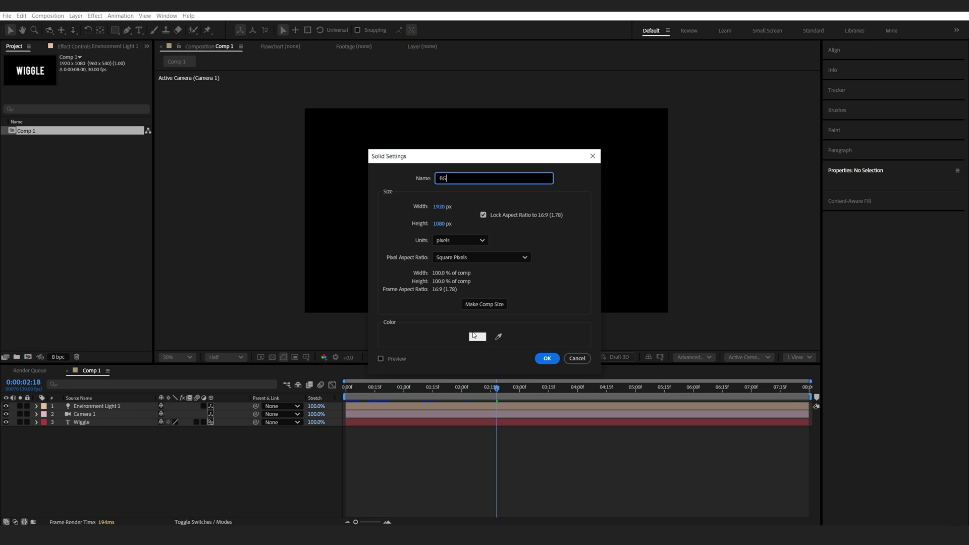
click(476, 336)
click(509, 262)
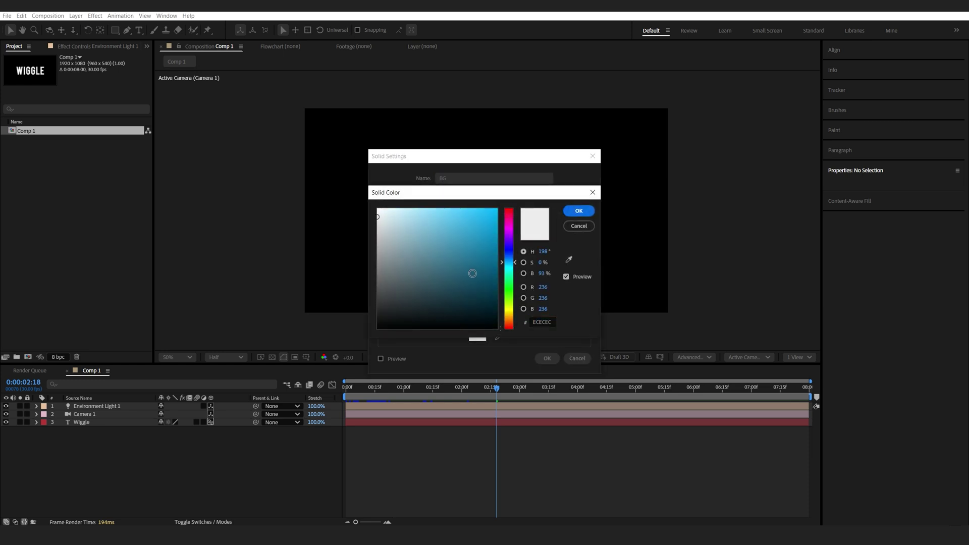
click(475, 287)
click(579, 211)
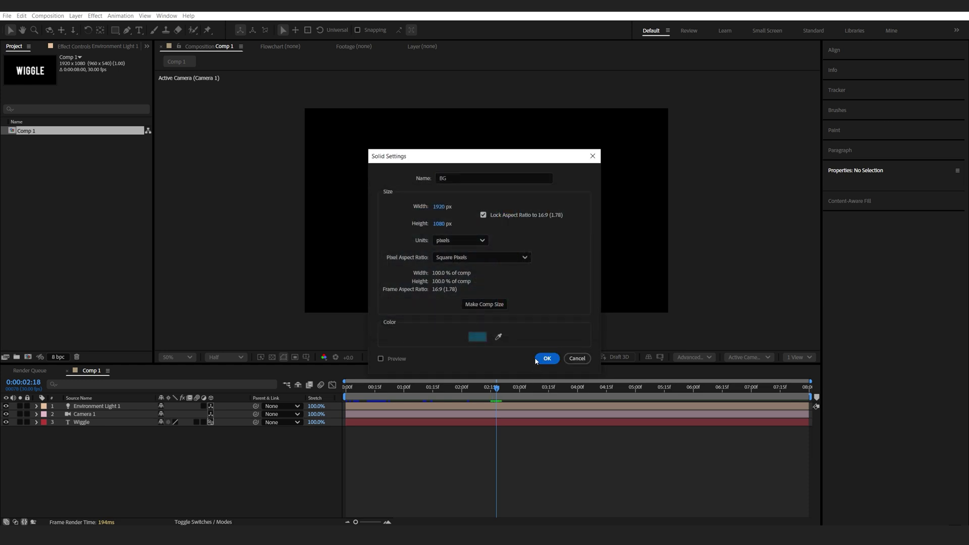
click(547, 358)
drag(101, 407, 101, 439)
Create a light grey (E6E6E6) solid named Floor
right_click(216, 454)
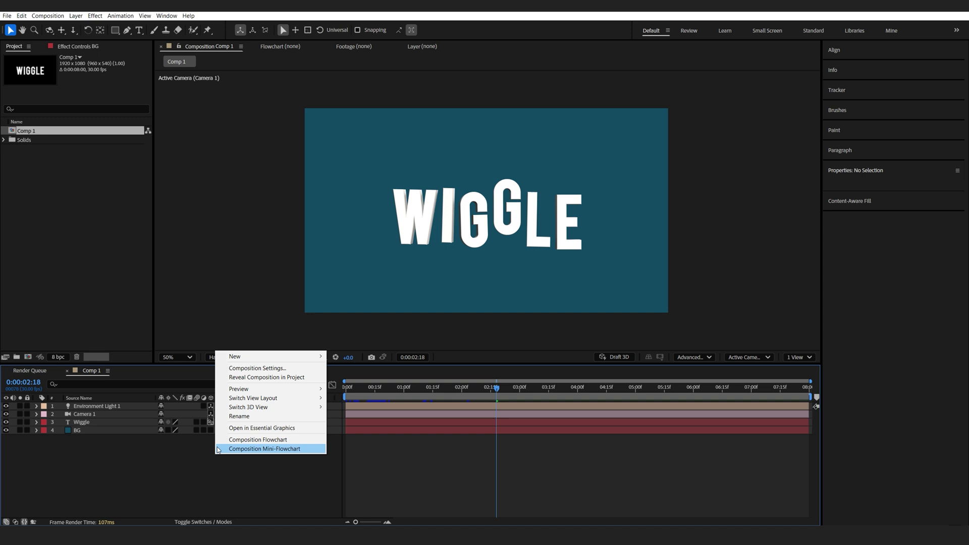
mouse_move(232, 360)
click(366, 374)
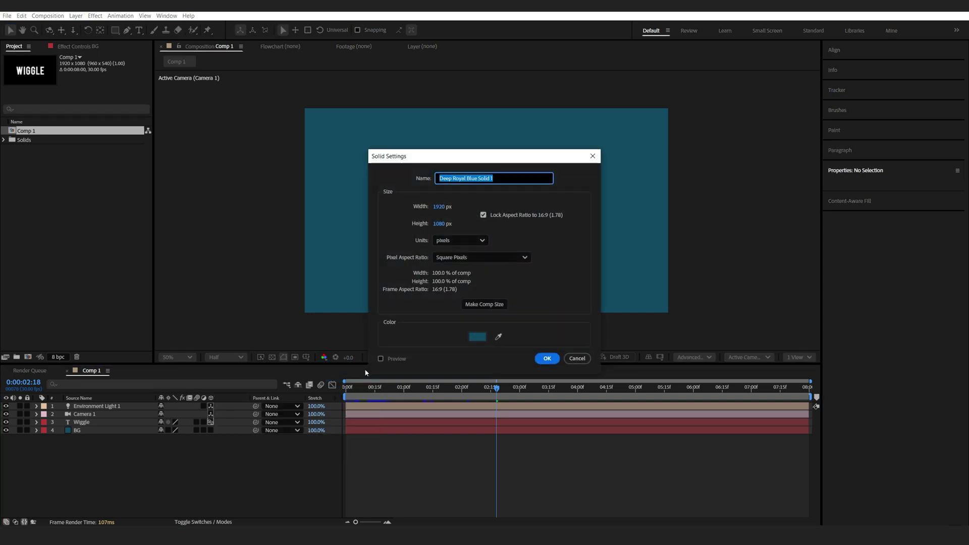
text(Floor)
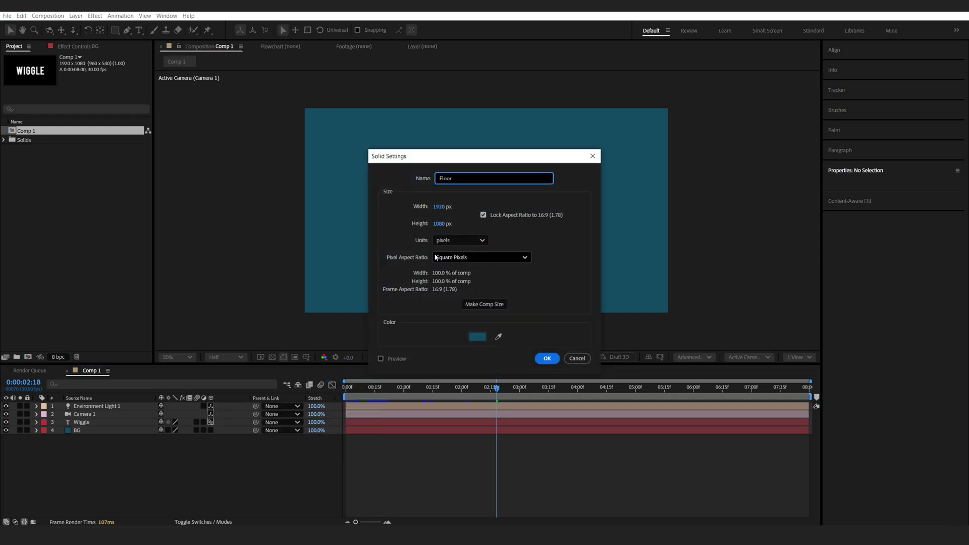
click(477, 337)
drag(379, 228, 369, 222)
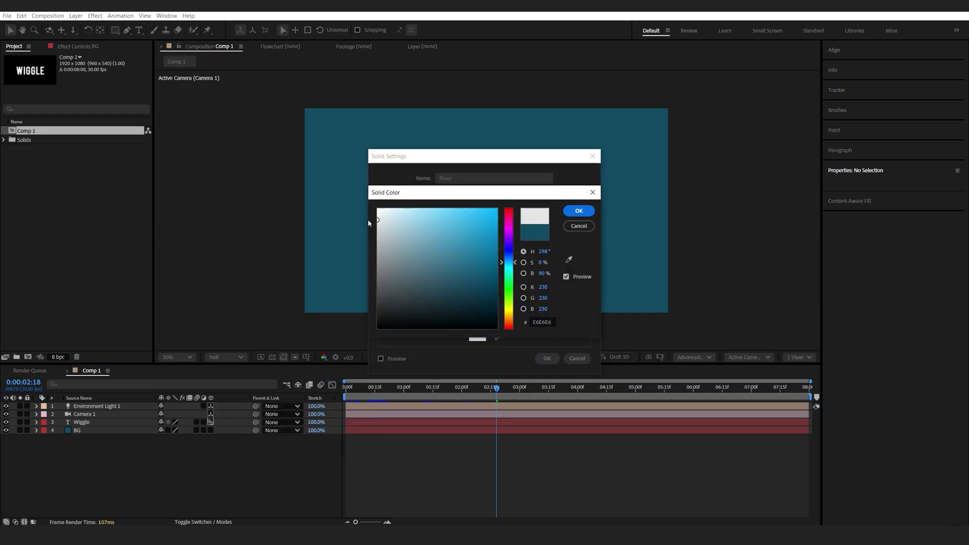
click(579, 211)
click(547, 358)
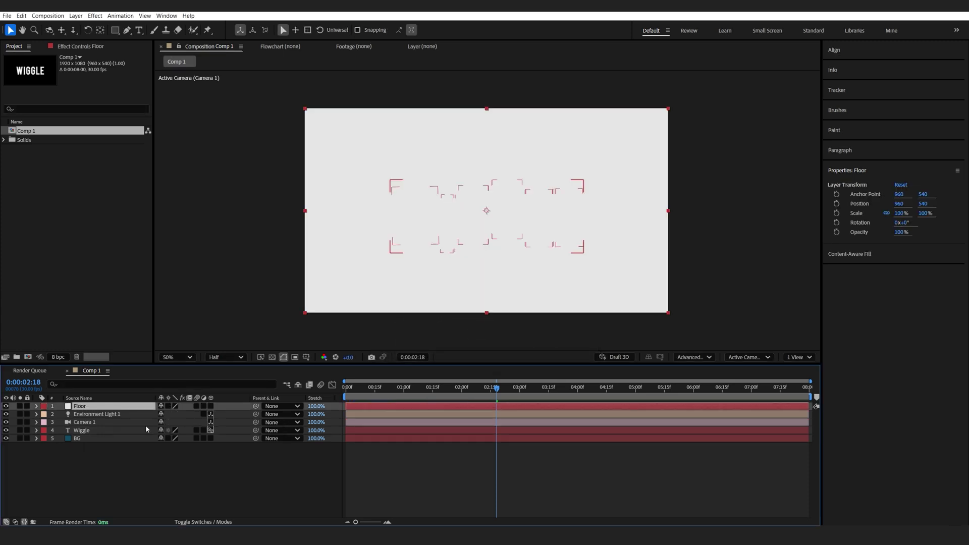
Make Floor 3D, rotate it 90° on X, lower it beneath the text, and scale to 330%
click(210, 406)
key(r)
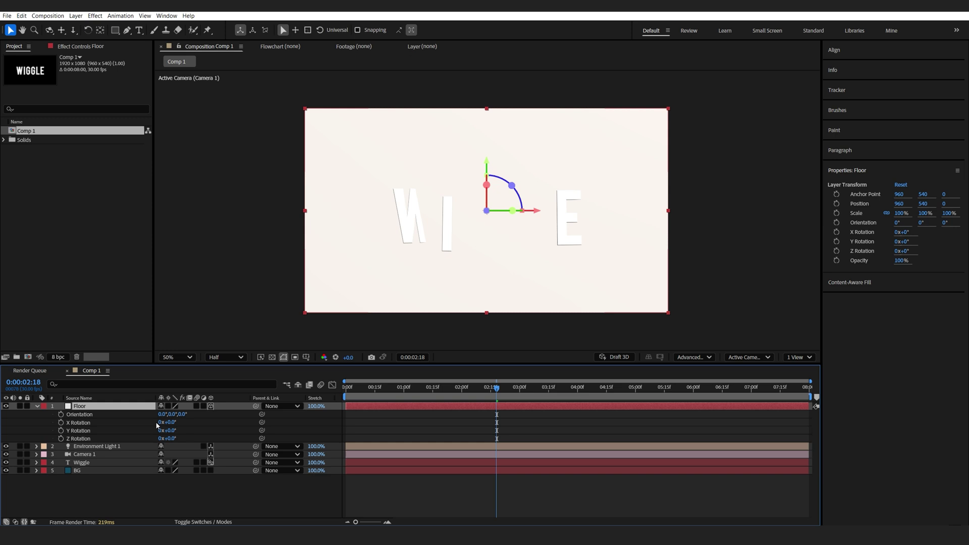
click(171, 422)
text(90)
key(Return)
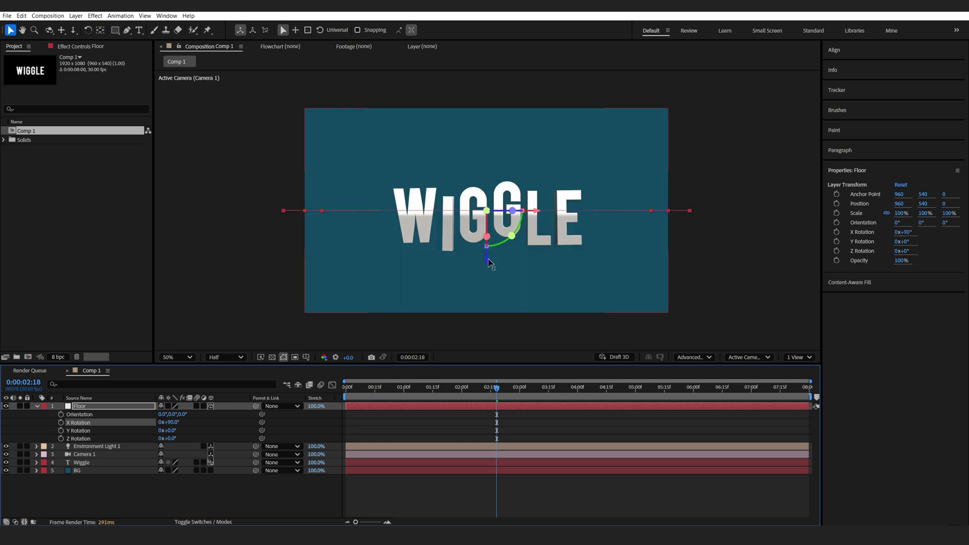
drag(489, 265, 491, 331)
key(s)
drag(174, 415, 186, 415)
Set the Floor's Accepts Shadows material option to Only
click(85, 408)
key(a)
key(a)
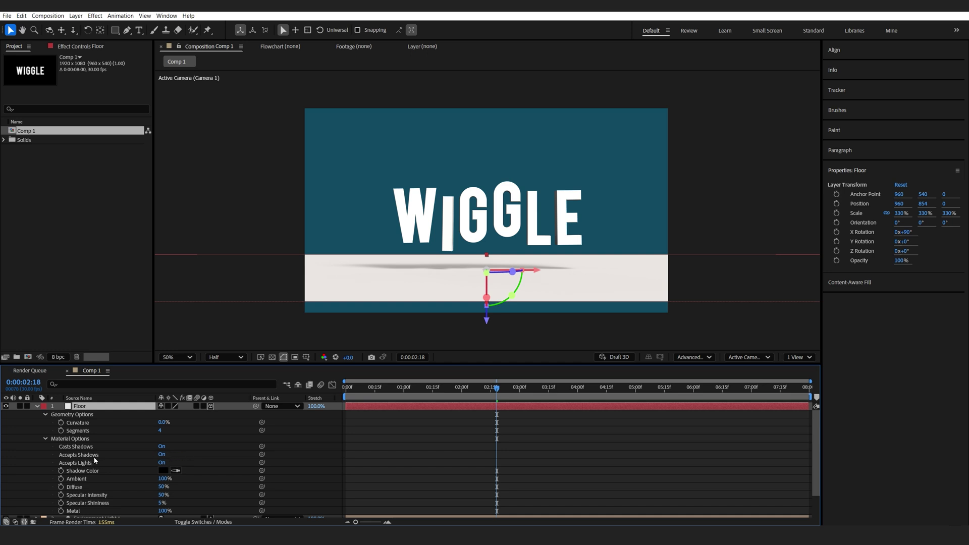
click(161, 456)
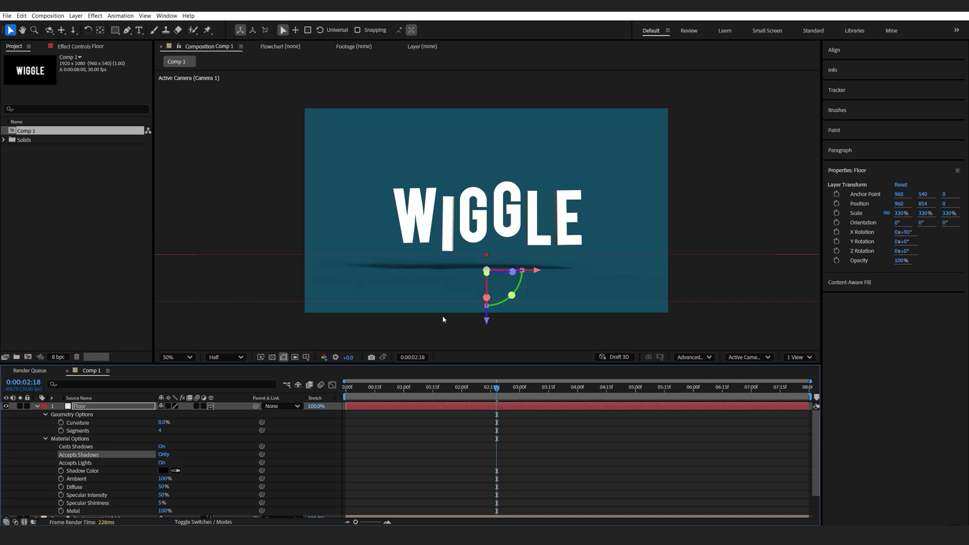
click(401, 297)
mouse_move(401, 294)
mouse_down()
mouse_move(420, 294)
mouse_move(405, 290)
mouse_up()
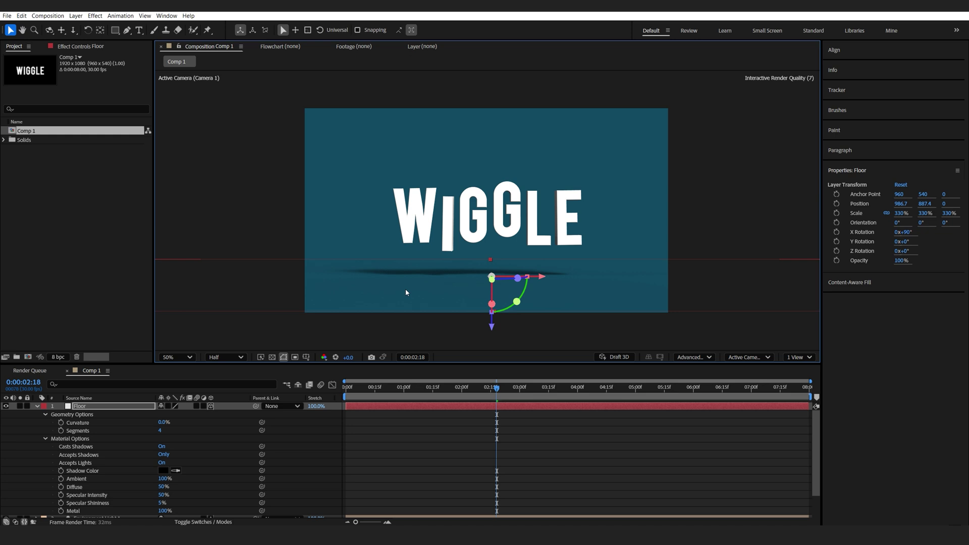
key(ctrl+z)
click(37, 407)
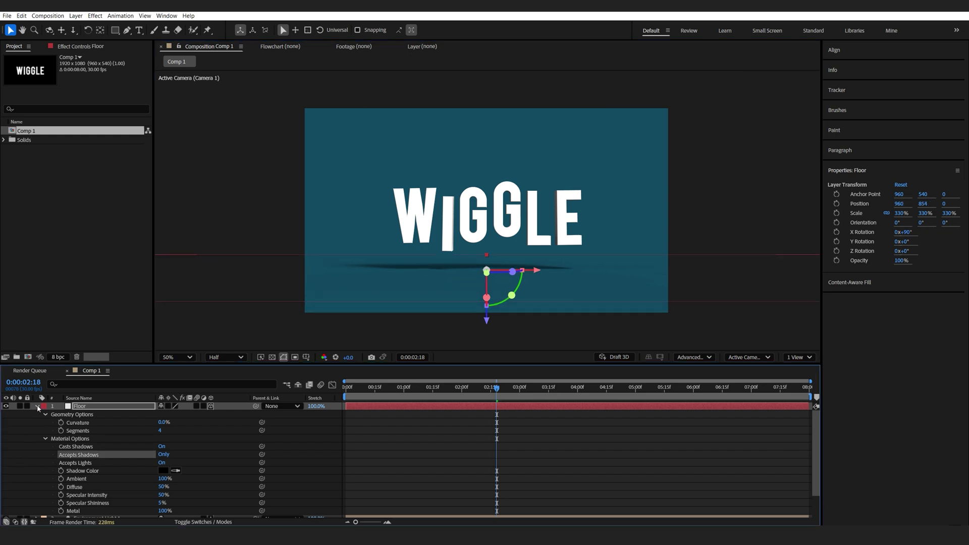
Rotate Environment Light 1 to 10° X and 29° Y
click(96, 414)
key(r)
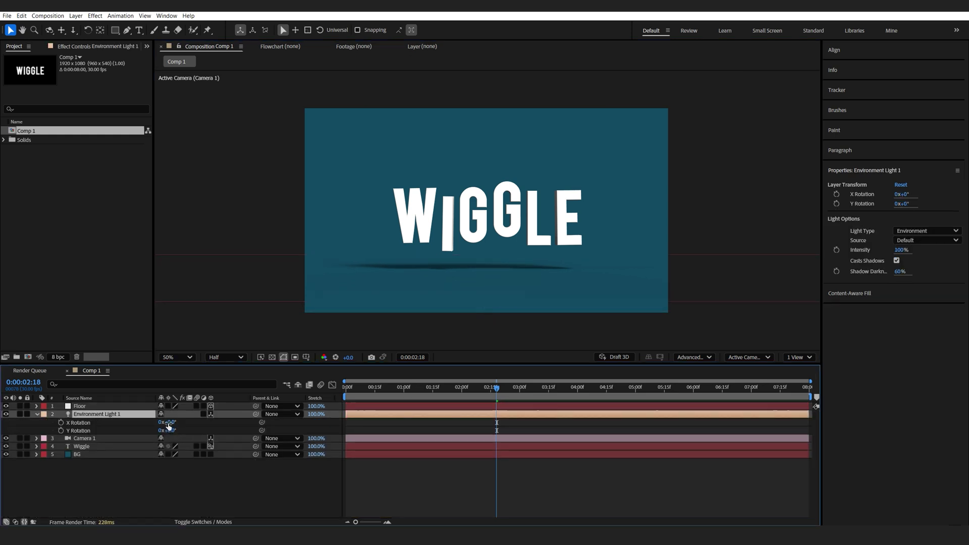
mouse_move(169, 426)
mouse_down()
mouse_move(176, 440)
mouse_move(188, 431)
mouse_move(167, 424)
mouse_up()
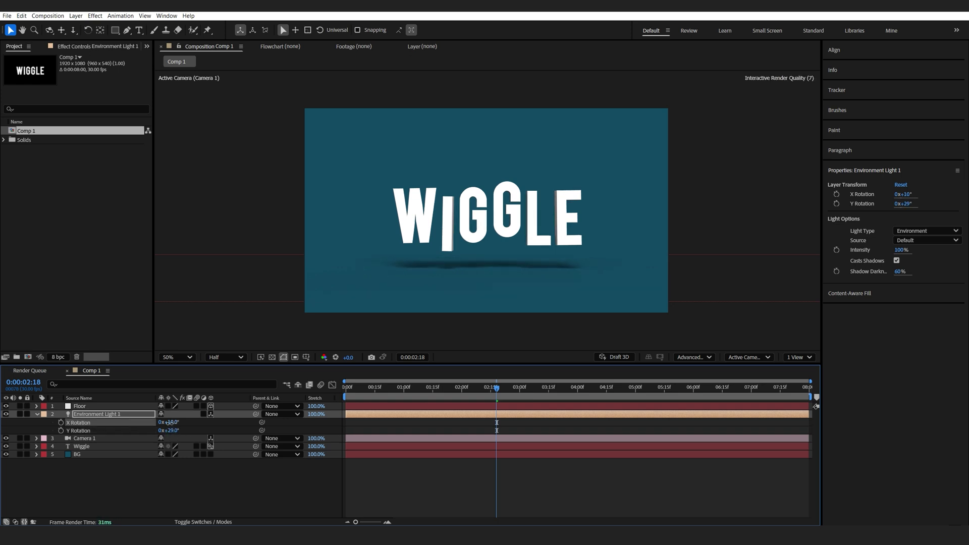
Set the Wiggle text's Specular Shininess to 87% and Specular Intensity to 91%
click(79, 447)
click(37, 447)
scroll(56, 454, down, 7)
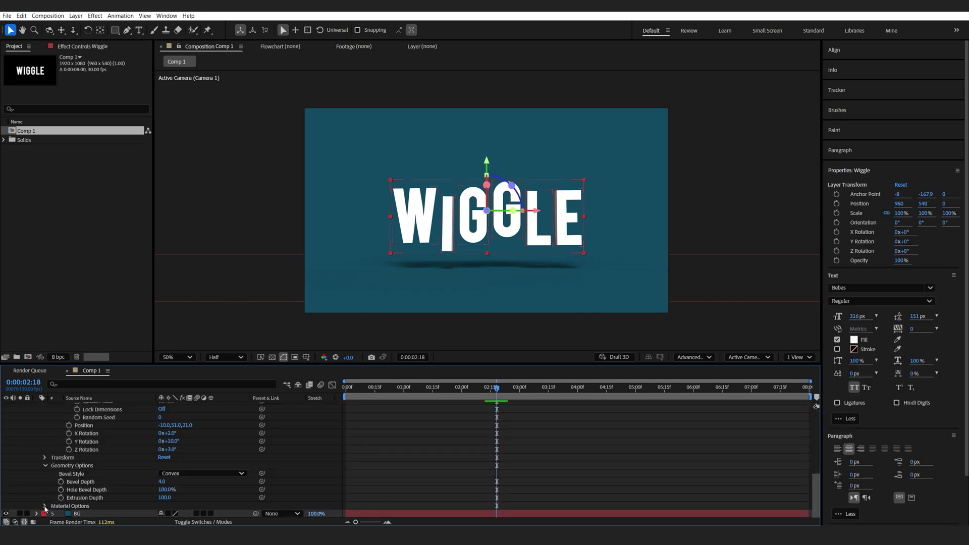
click(46, 507)
scroll(54, 497, down, 3)
mouse_move(161, 499)
mouse_down()
mouse_move(187, 487)
mouse_move(171, 498)
mouse_move(181, 498)
mouse_move(157, 498)
mouse_up()
drag(161, 490, 162, 489)
scroll(535, 280, up, 1)
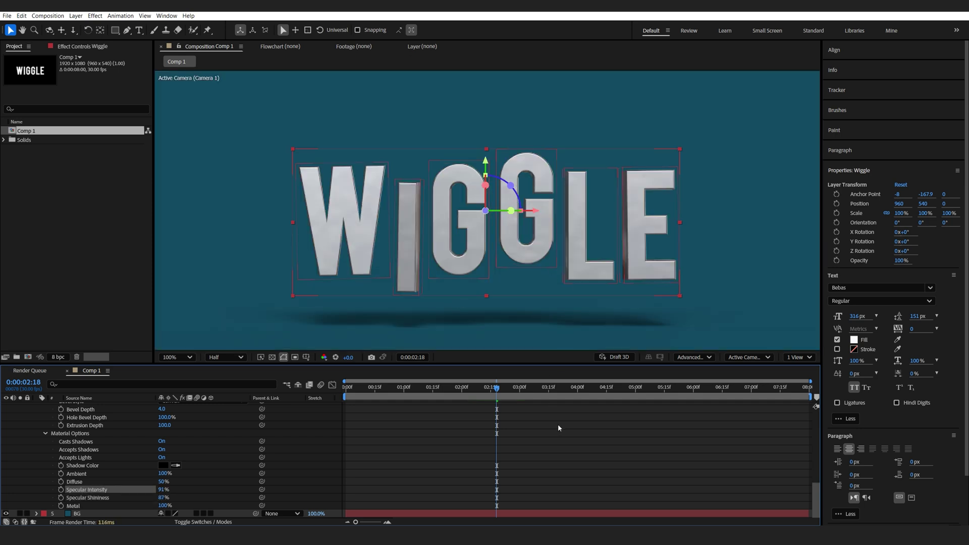
drag(354, 388, 344, 389)
Add a Camera 1 Position keyframe at 0:00, with Z at -5133.8
scroll(102, 432, up, 10)
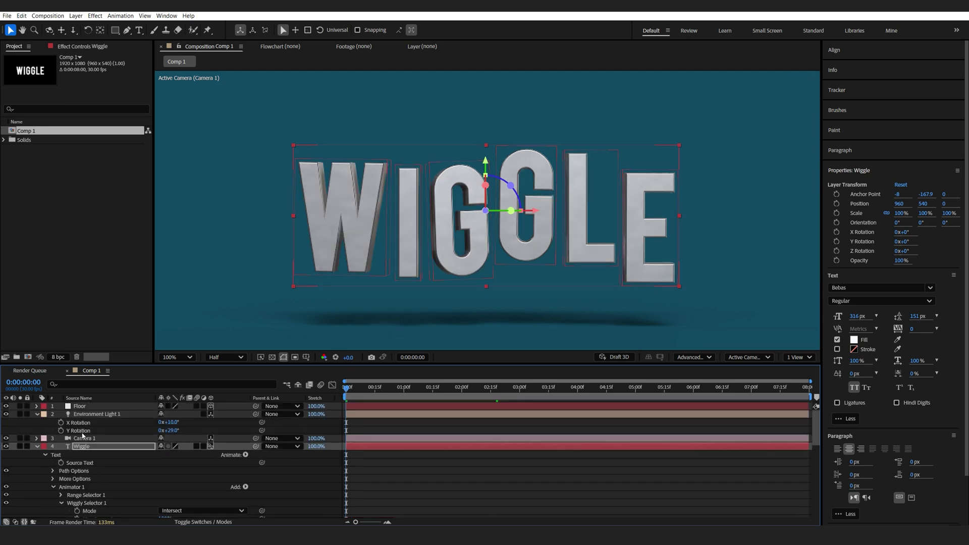
click(93, 439)
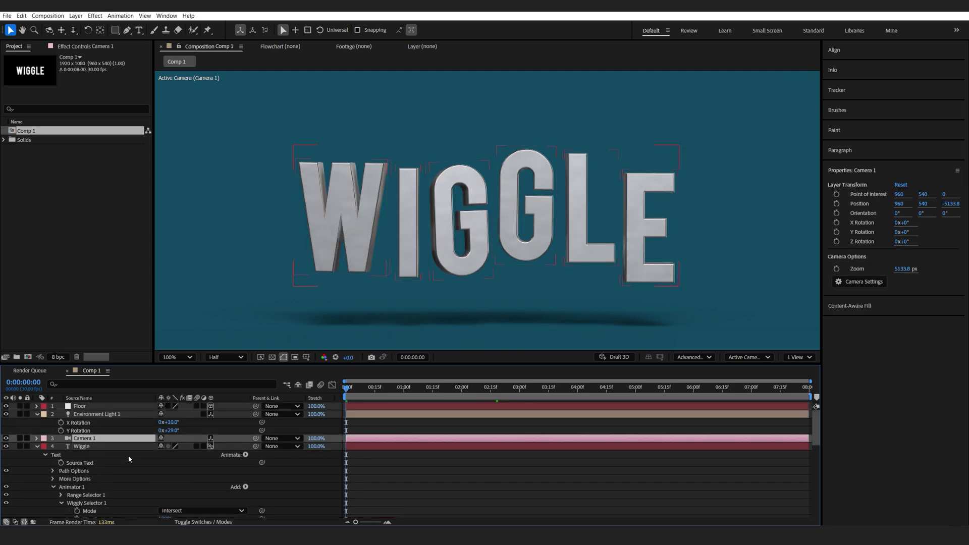
key(p)
click(61, 447)
At 4:00, push the camera's Z position to -4482.8, then preview the push-in
drag(346, 387, 579, 407)
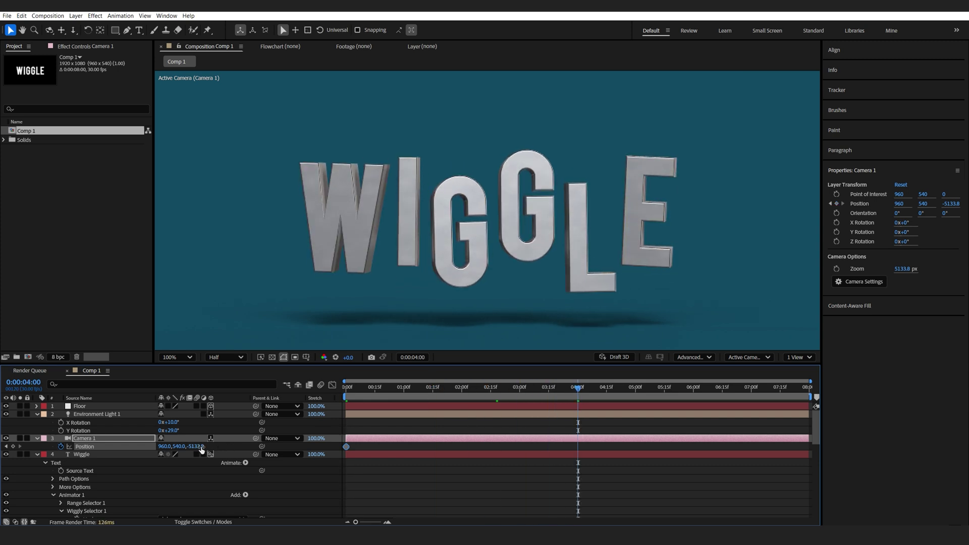
mouse_move(197, 448)
mouse_down()
mouse_move(356, 432)
mouse_move(212, 446)
mouse_up()
scroll(432, 334, down, 2)
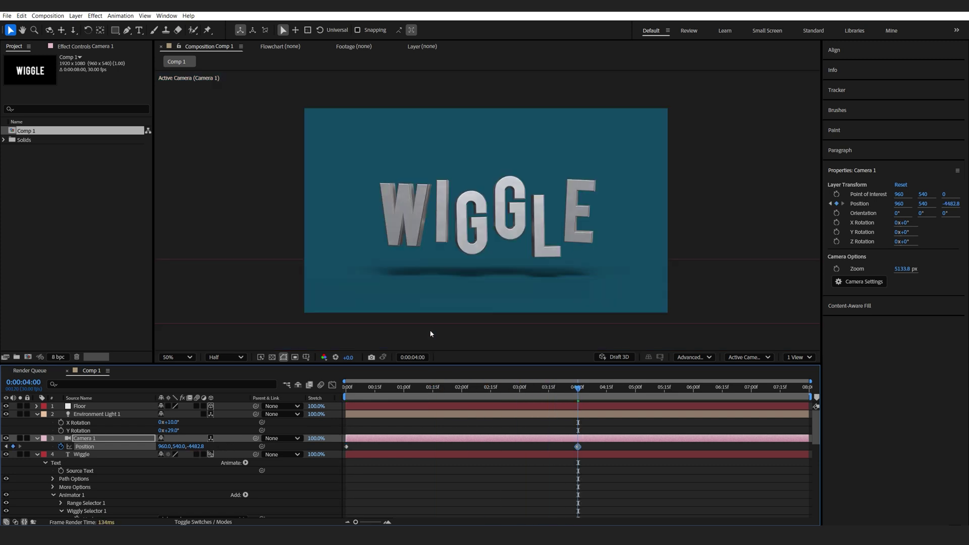
key(space)
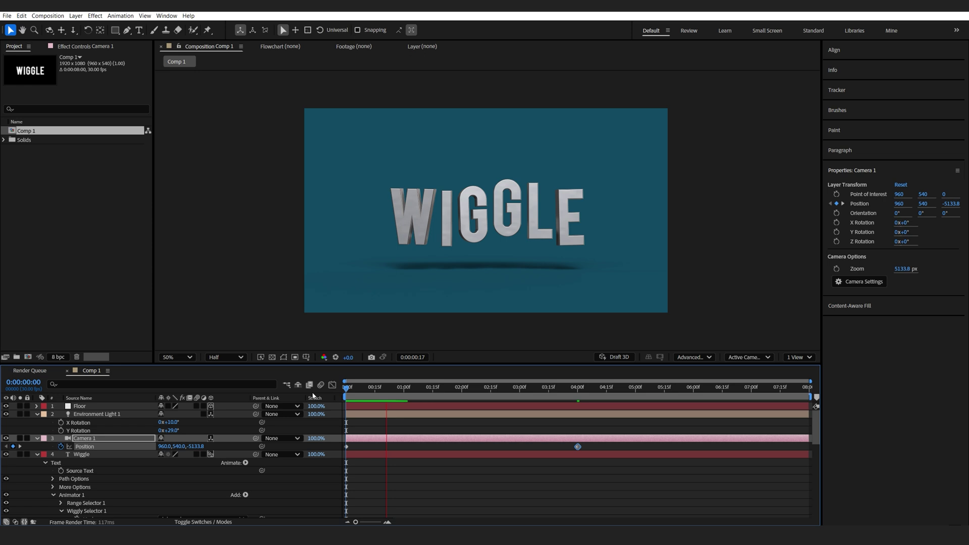